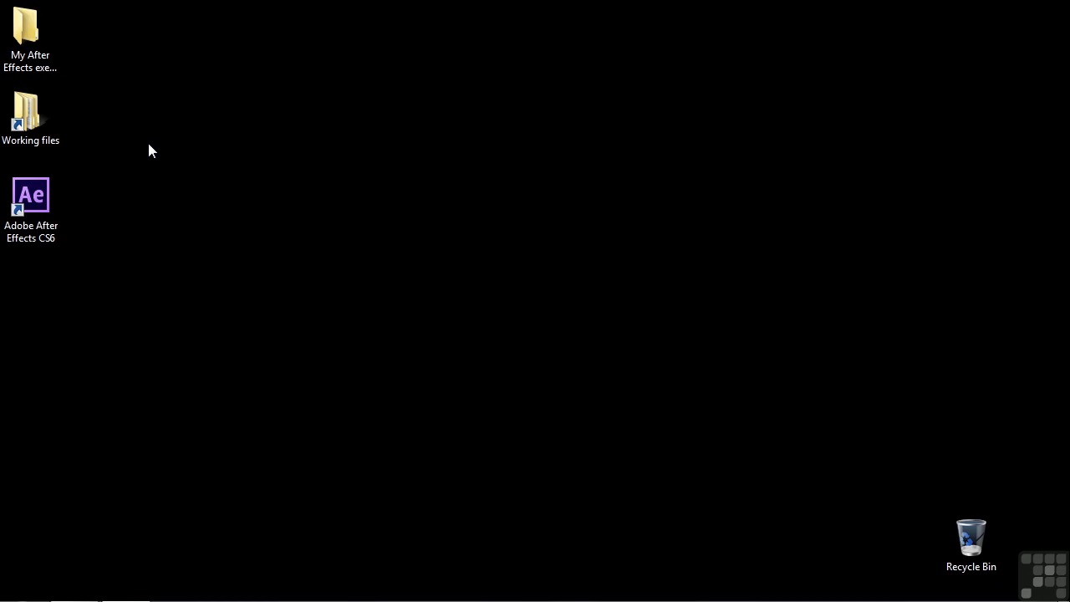
- Open the project file 1204-overlap-starch.aep from the After Effects projects folder inside Working files
double_click(53, 125)
double_click(361, 117)
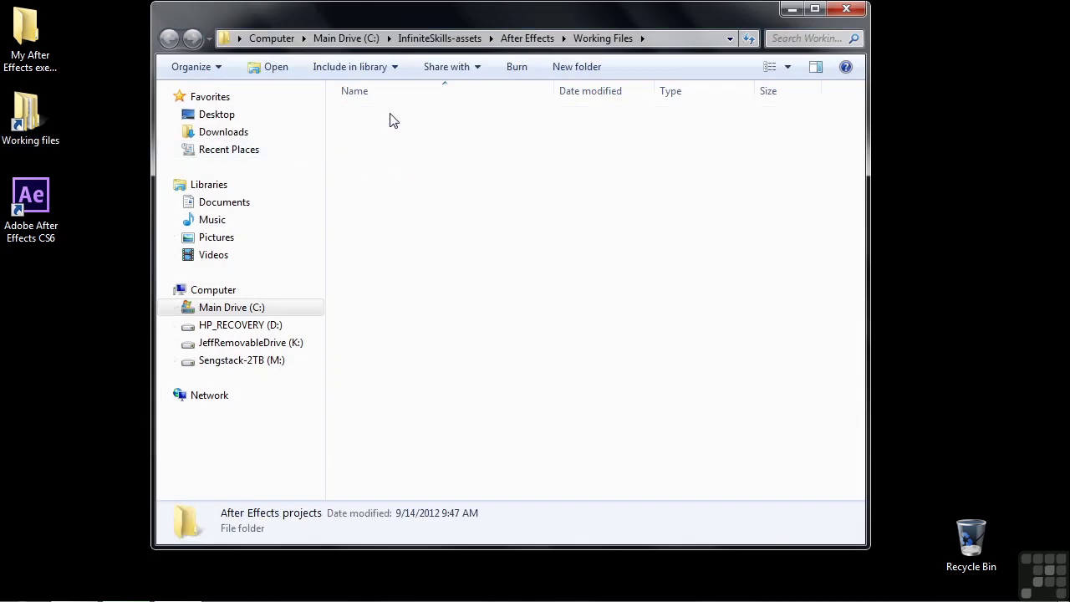
scroll(405, 485, down, 4)
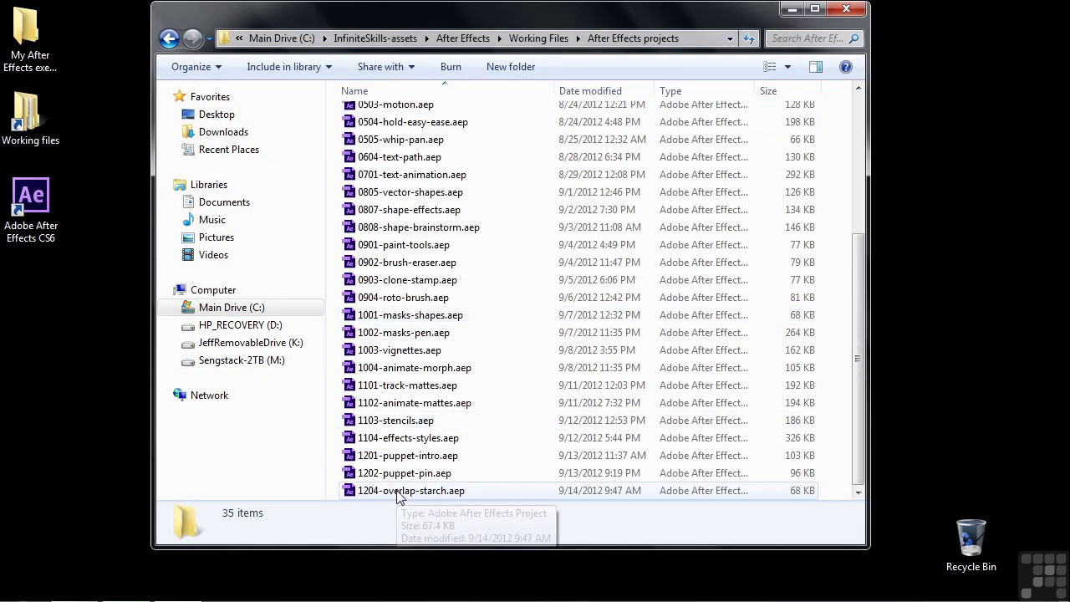
double_click(402, 493)
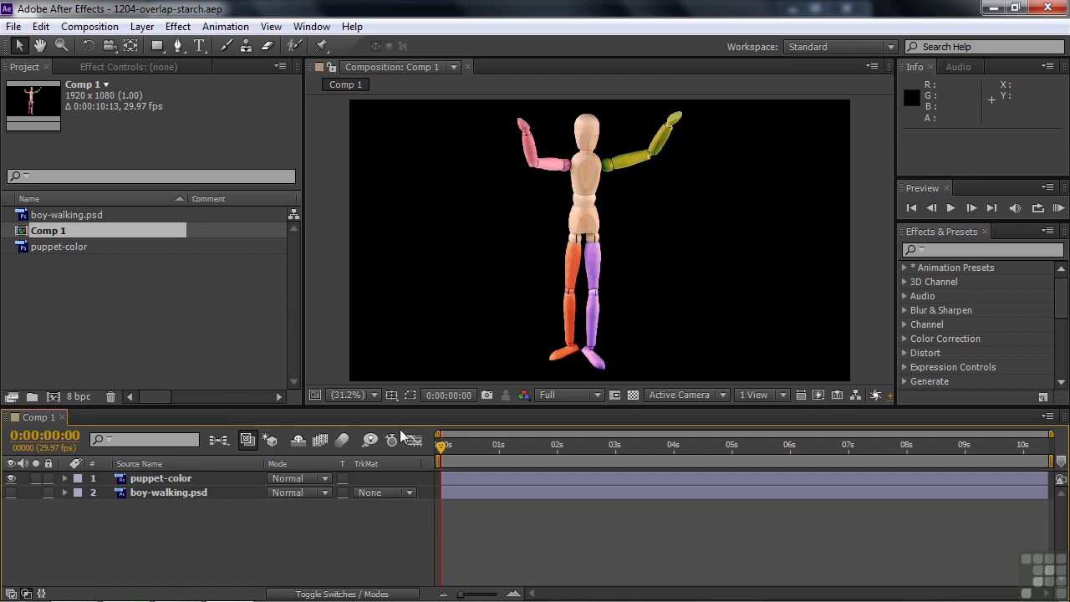
- Place puppet pins on both ankles and both hip joints of the mannequin with the Puppet Pin tool
drag(321, 46, 384, 46)
click(571, 344)
click(589, 347)
click(592, 239)
click(572, 239)
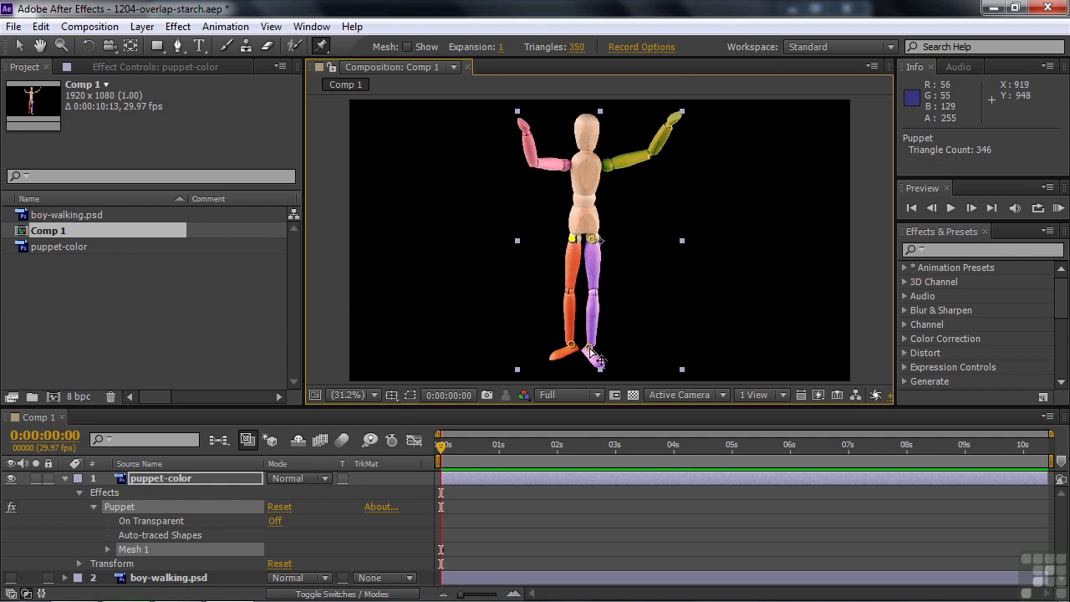
- Move the purple leg's ankle pin around to test how the two legs overlap, leaving it slightly outward
mouse_move(590, 349)
mouse_down()
mouse_move(612, 347)
mouse_move(547, 338)
mouse_move(556, 351)
mouse_move(587, 349)
mouse_move(543, 352)
mouse_move(601, 344)
mouse_up()
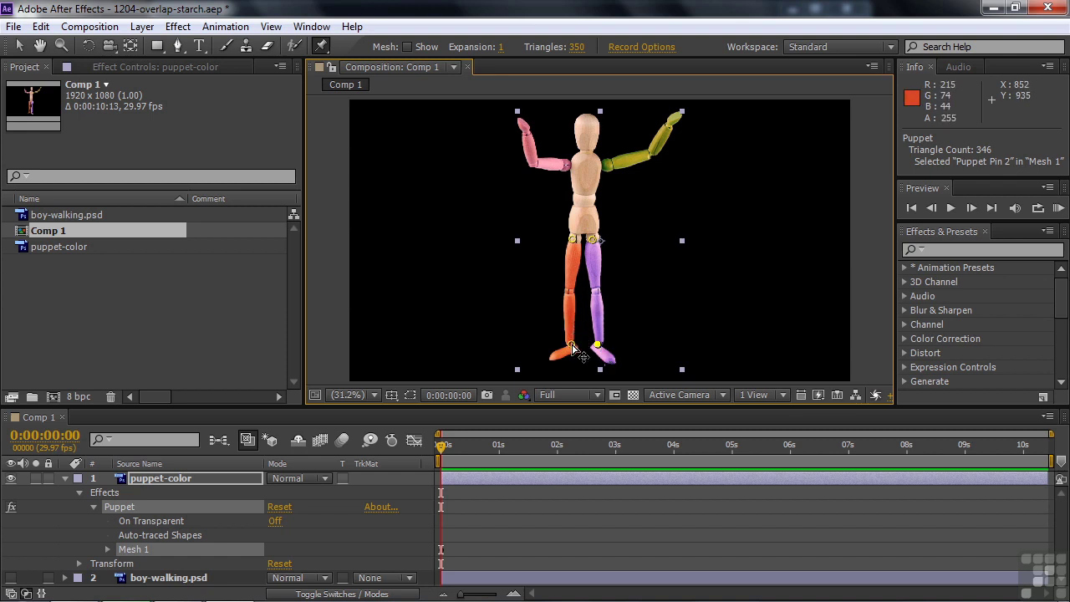
mouse_move(572, 350)
mouse_down()
mouse_move(611, 346)
mouse_move(572, 348)
mouse_up()
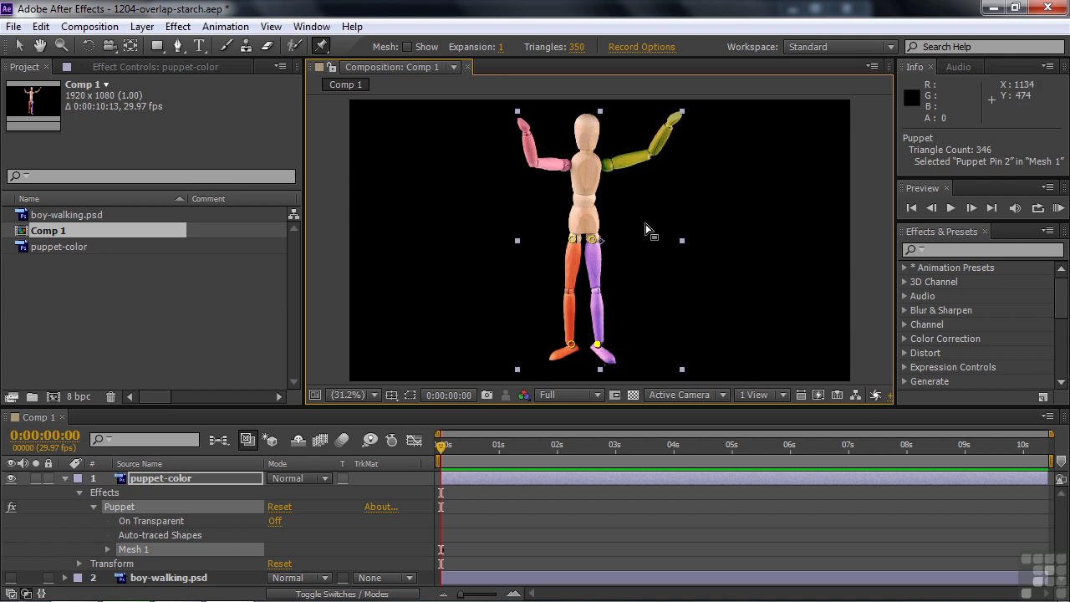
mouse_move(599, 346)
mouse_down()
mouse_move(556, 351)
mouse_move(599, 346)
mouse_up()
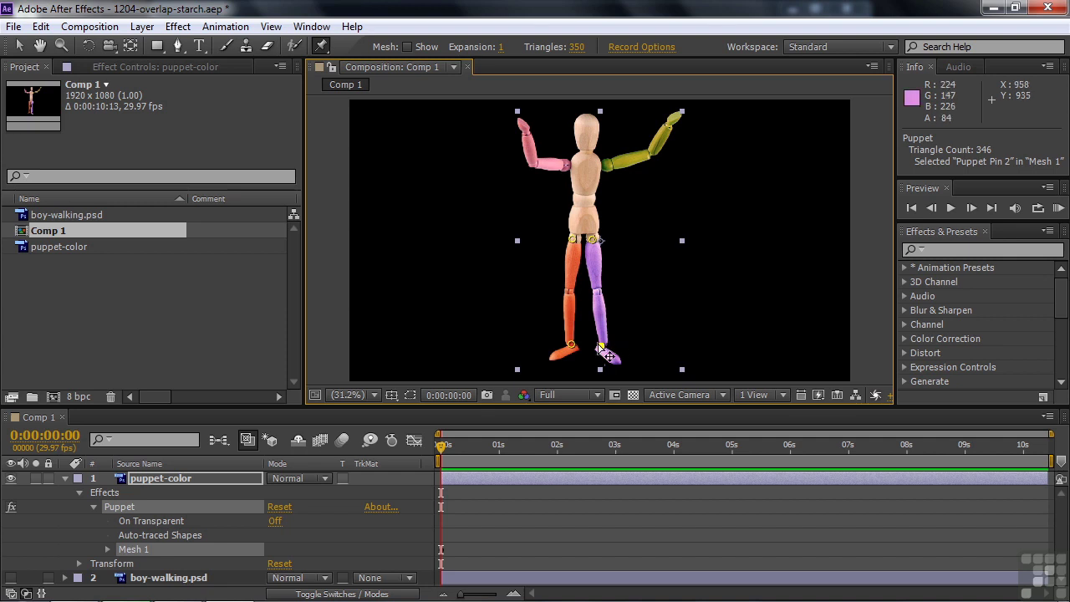
- Add a Puppet Overlap point on the purple leg below the knee and set its Extent to 241
click(328, 55)
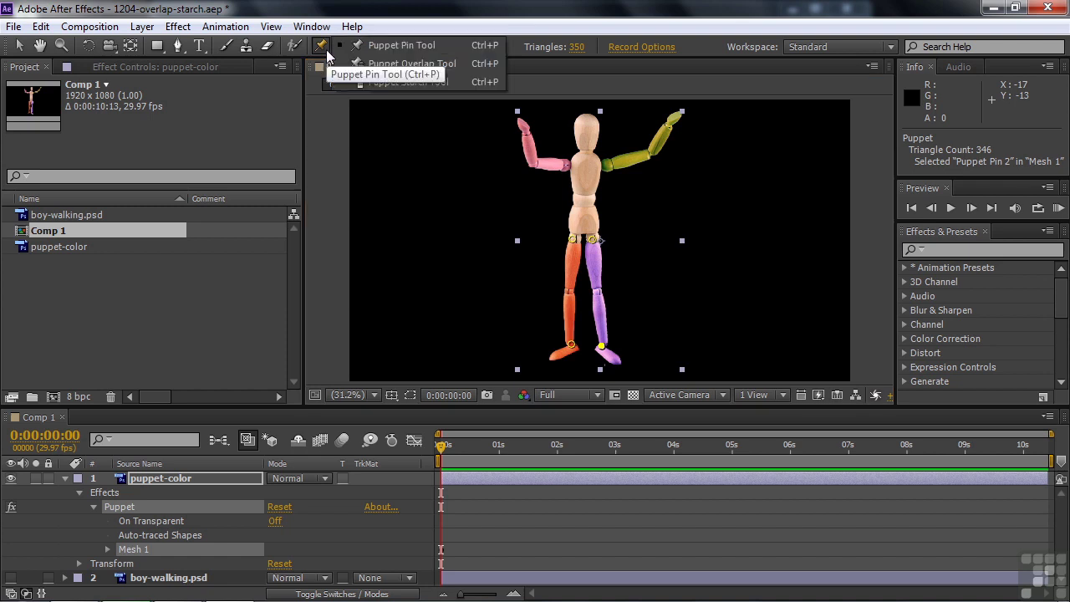
click(373, 65)
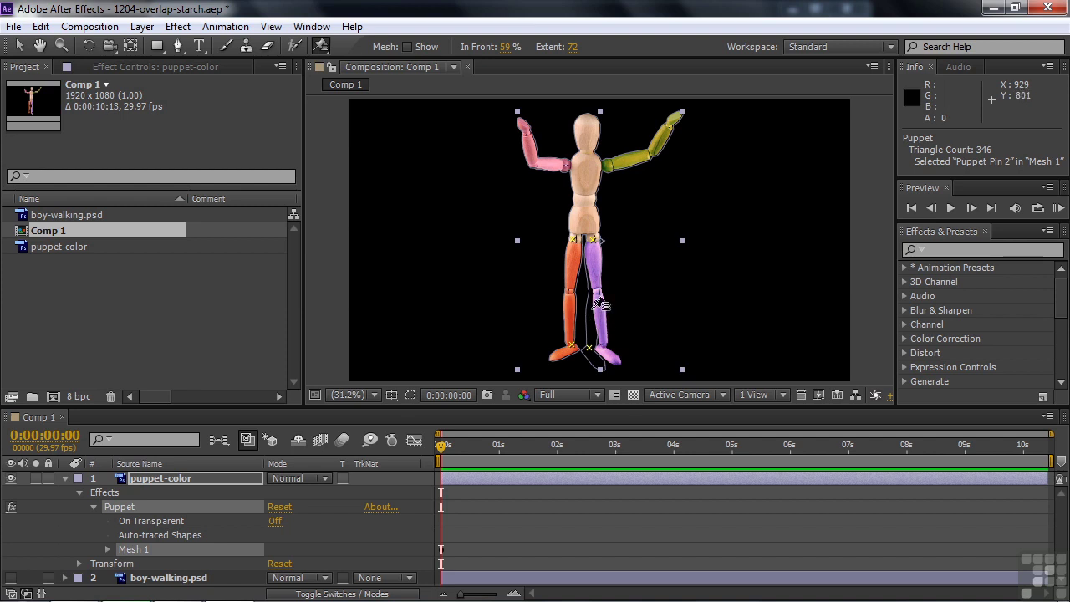
click(593, 308)
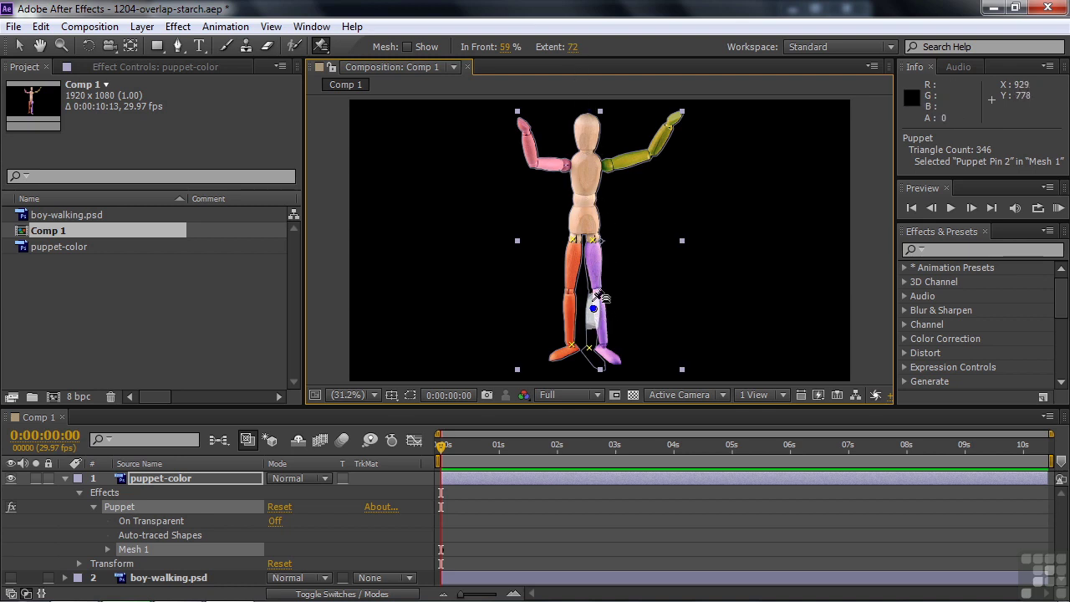
drag(574, 50, 732, 60)
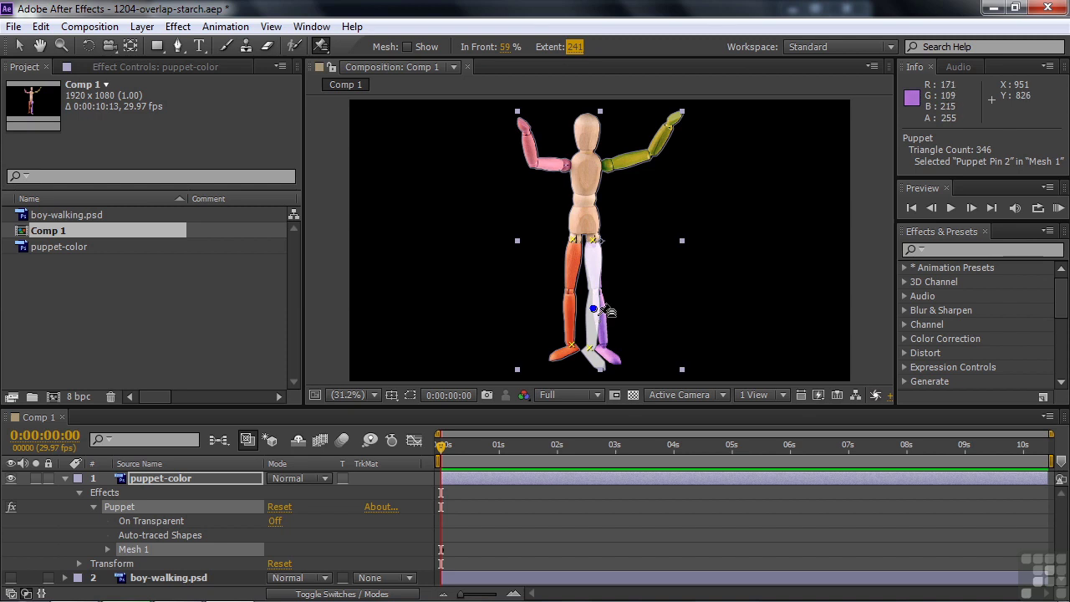
- Examine the purple leg overlap's Position, In Front and Extent properties under Mesh 1, and collapse them again
click(107, 549)
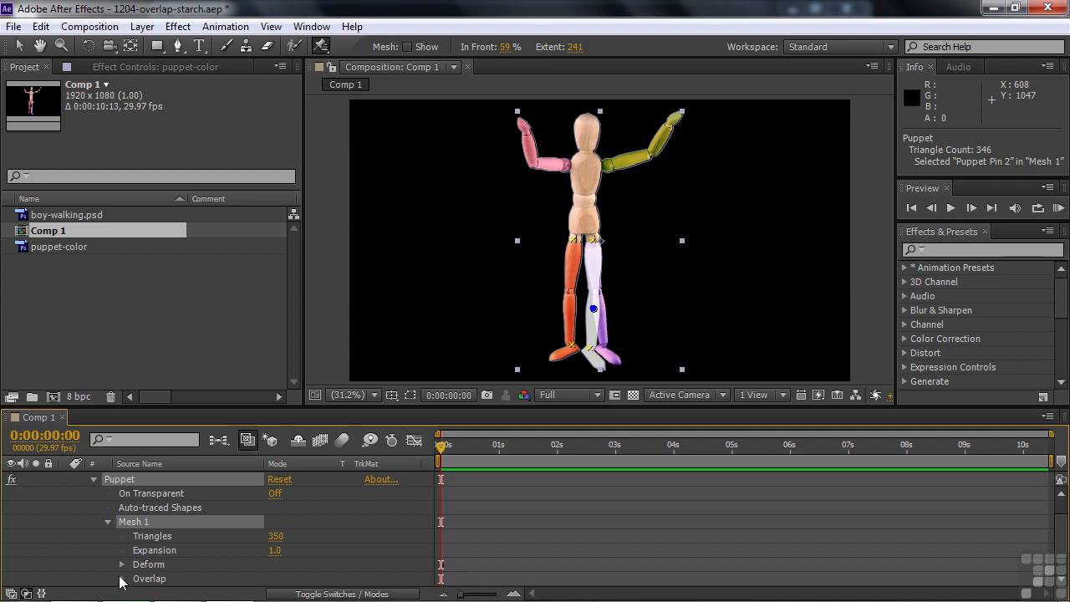
click(122, 579)
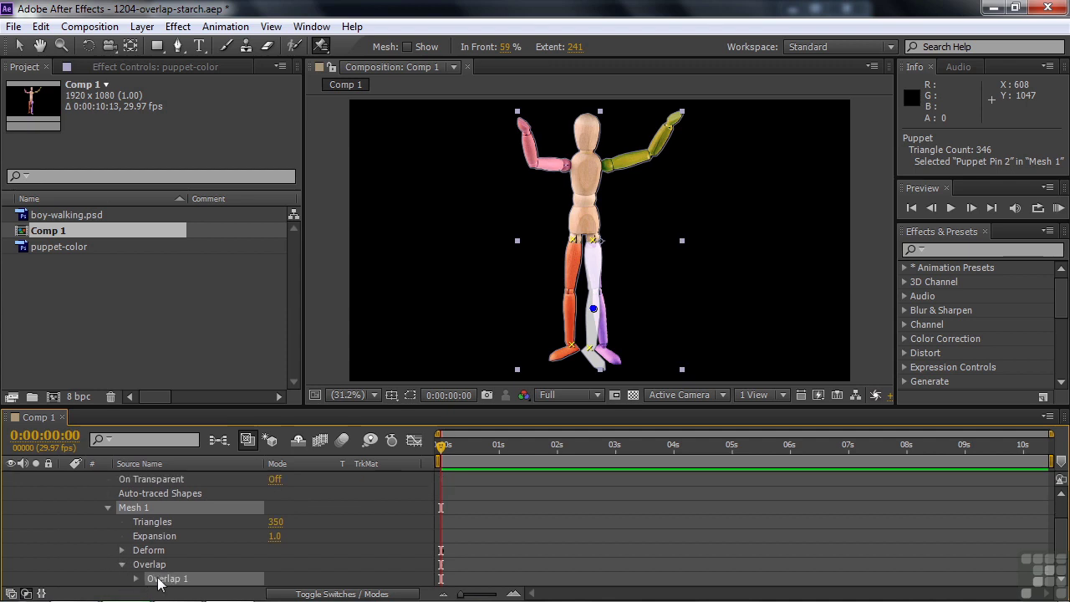
click(137, 580)
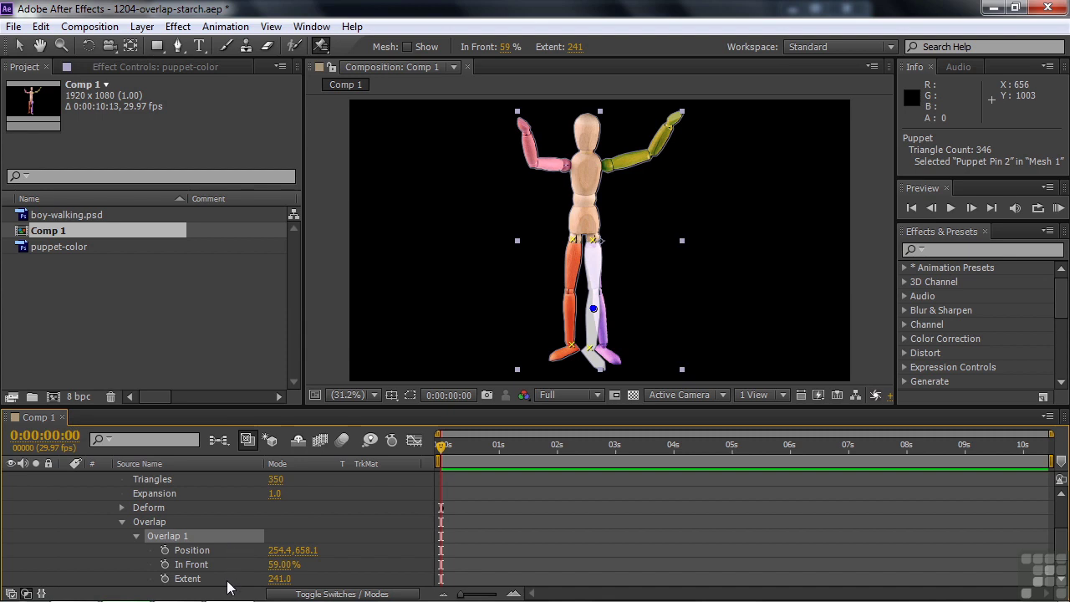
click(137, 537)
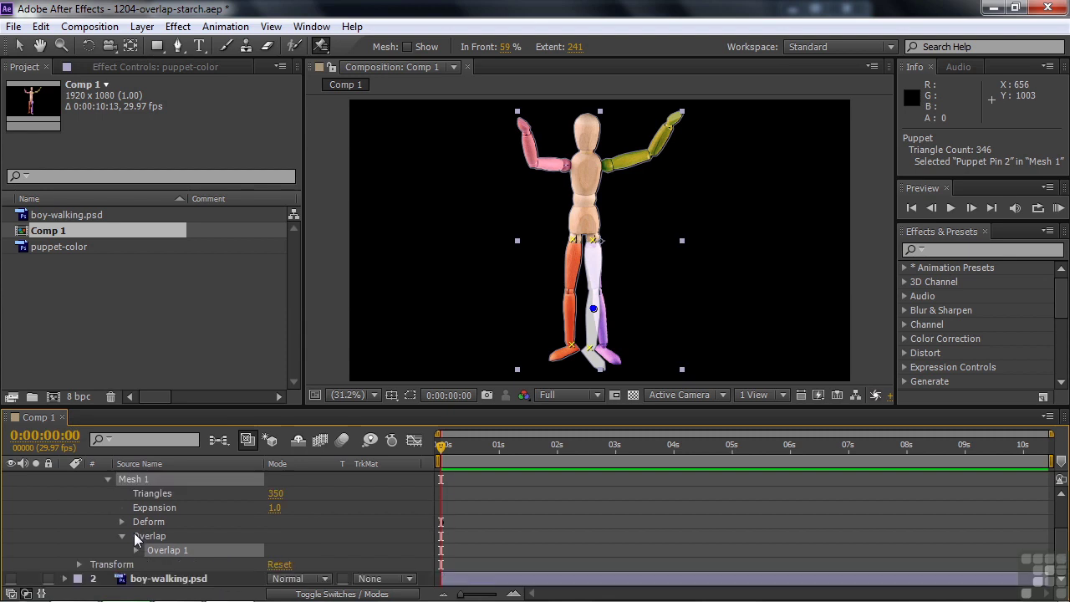
click(123, 536)
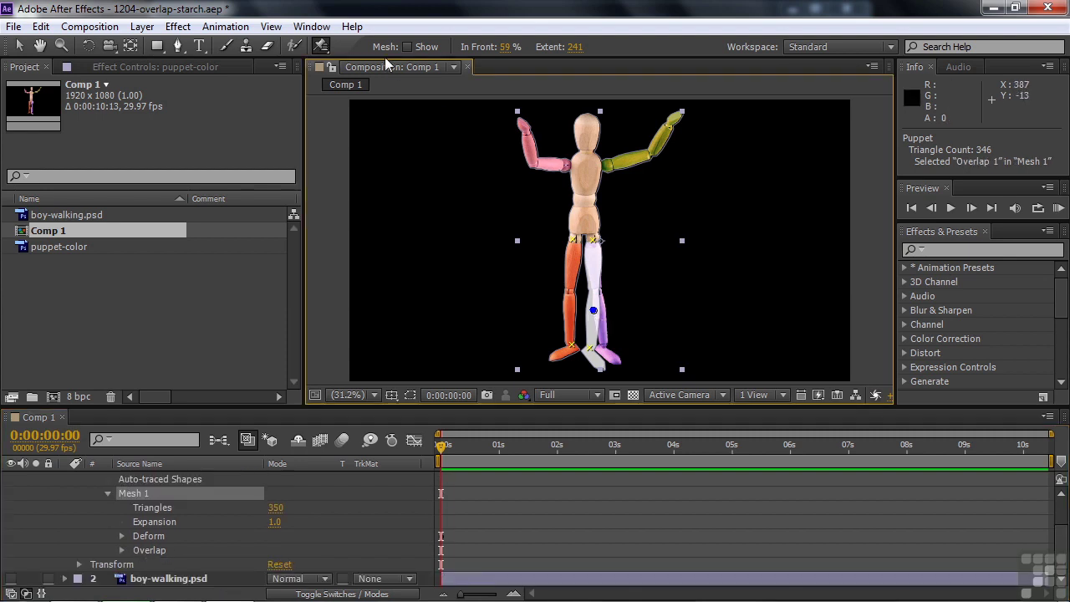
- Shift the purple leg's ankle pin slightly farther outward with the Puppet Pin tool
drag(321, 46, 365, 49)
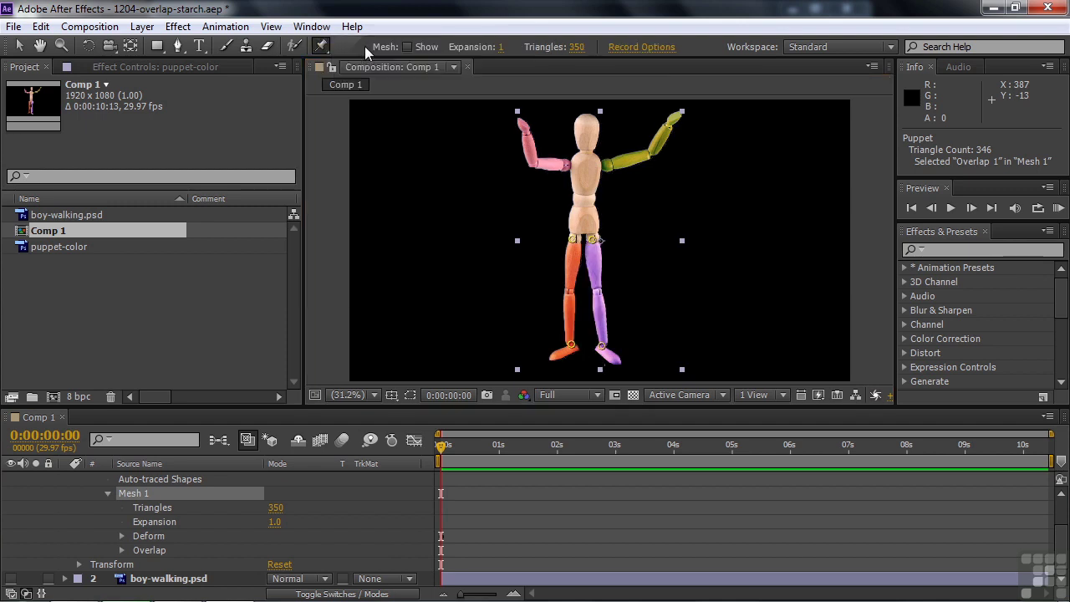
click(600, 347)
mouse_move(600, 347)
mouse_down()
mouse_move(557, 352)
mouse_move(604, 346)
mouse_up()
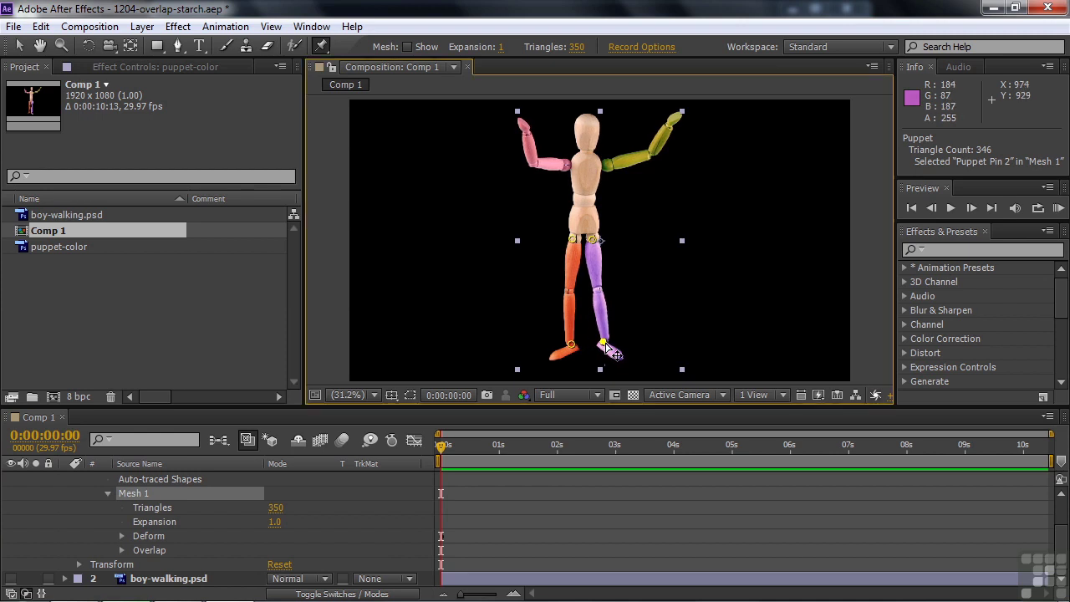
- Set the purple leg overlap's In Front value to -9%, and move that leg's ankle pin slightly inward with the Puppet Pin tool
click(323, 47)
click(394, 64)
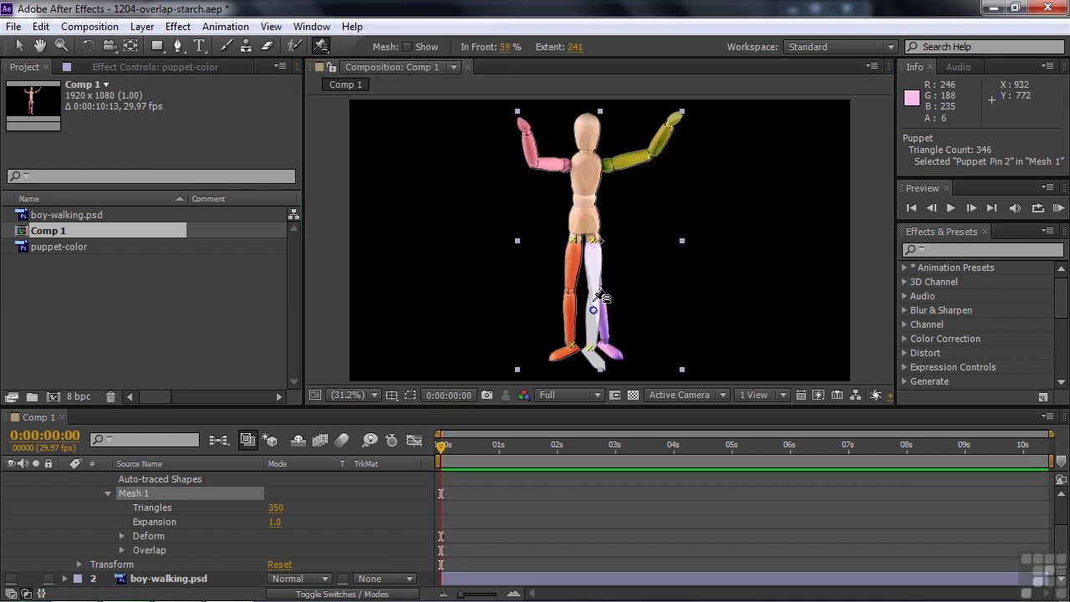
click(593, 311)
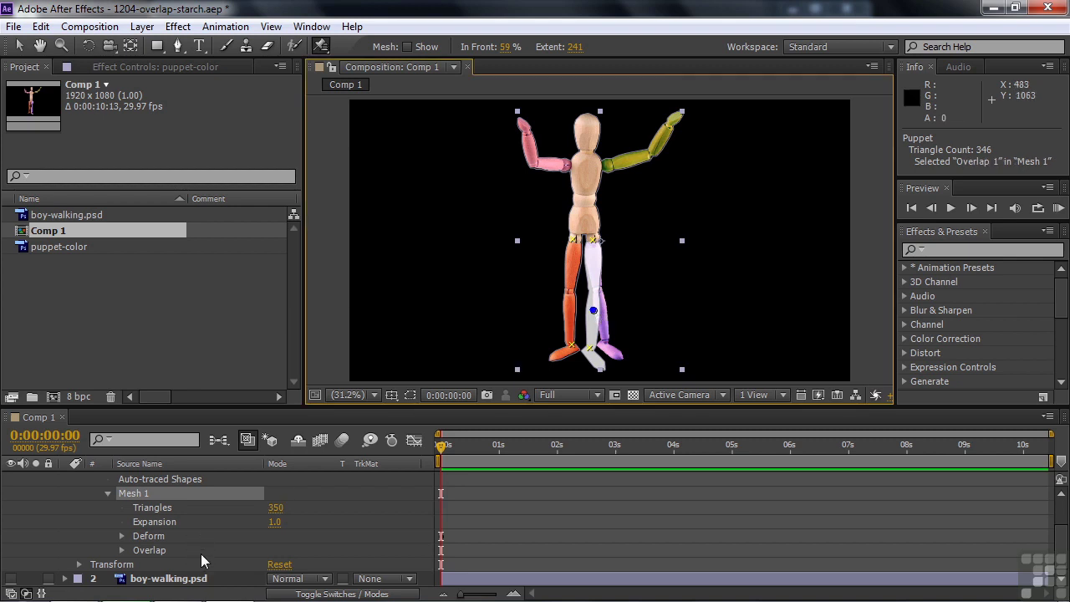
drag(504, 48, 452, 52)
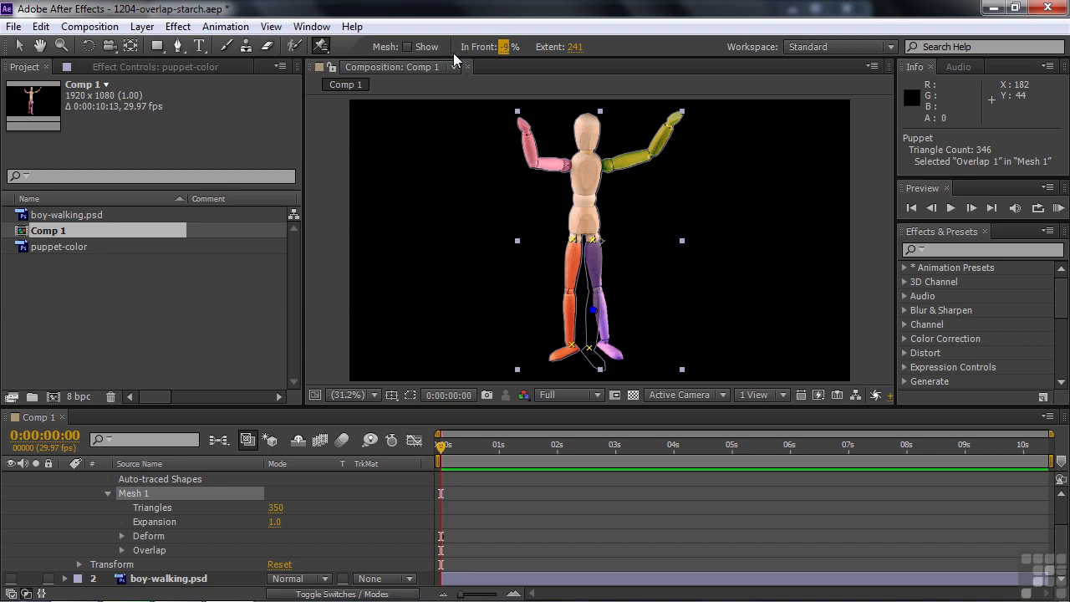
drag(327, 54, 384, 52)
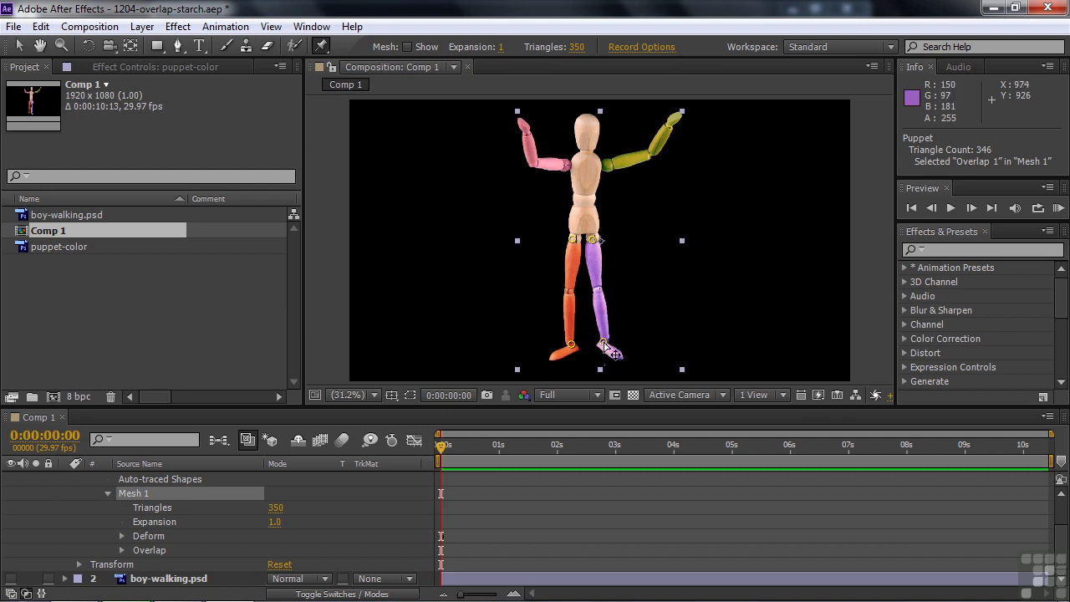
mouse_move(604, 344)
mouse_down()
mouse_move(564, 331)
mouse_move(550, 285)
mouse_move(575, 342)
mouse_move(527, 288)
mouse_move(585, 346)
mouse_move(595, 347)
mouse_move(531, 293)
mouse_move(600, 344)
mouse_up()
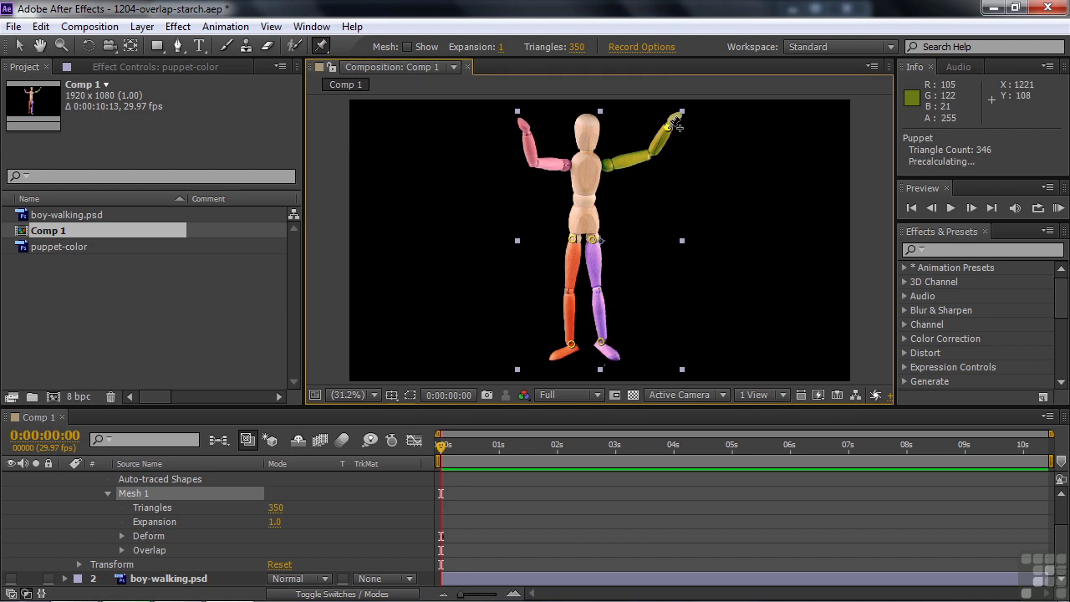
- Pin the green arm at the wrist, elbow and shoulder, and move the wrist and elbow pins down together
click(648, 156)
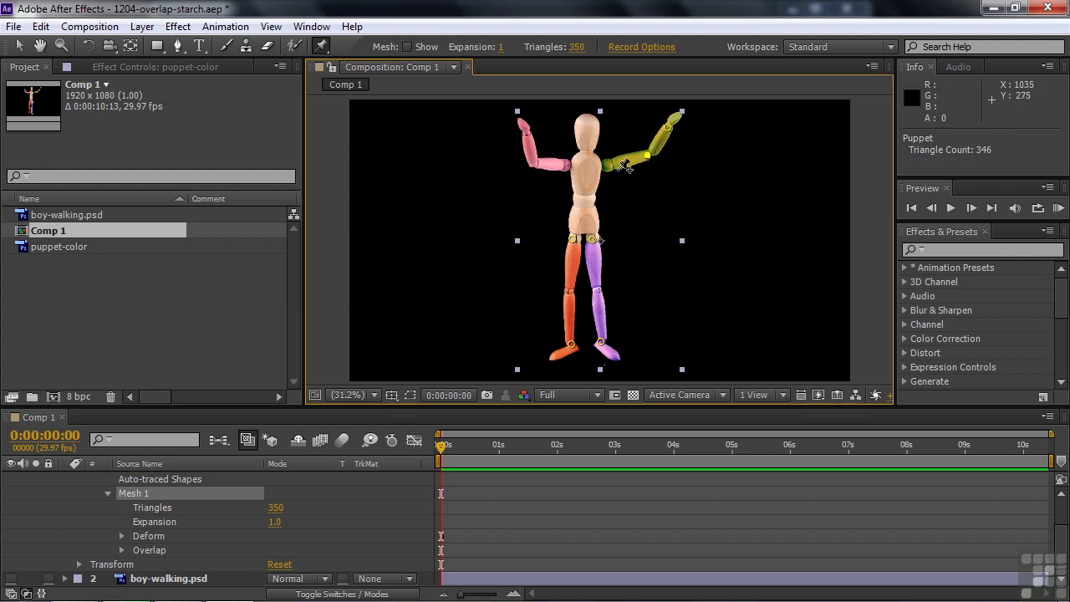
click(606, 165)
click(667, 128)
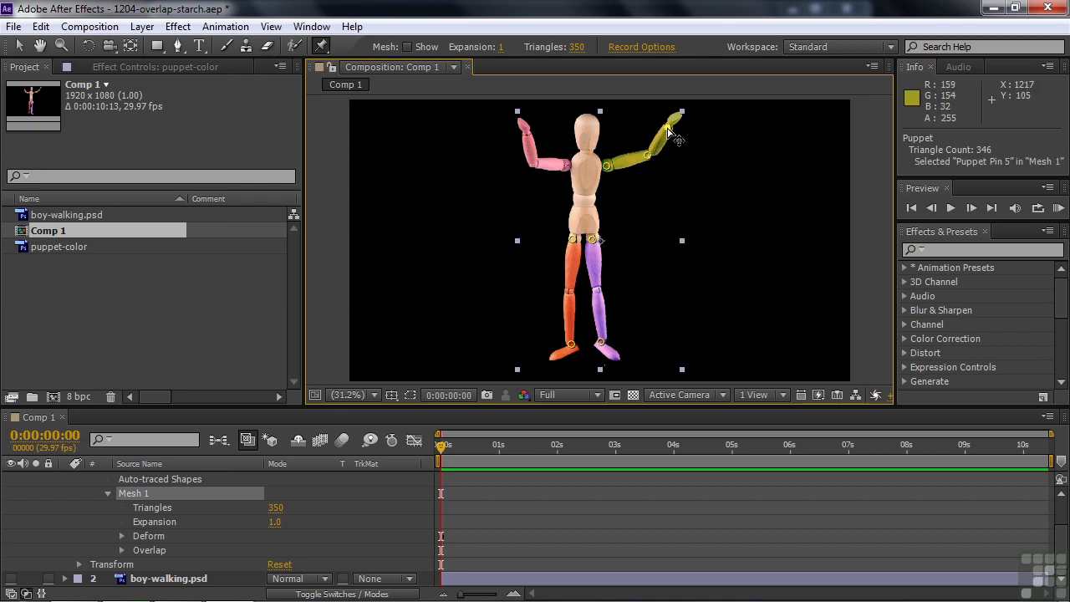
click(648, 156)
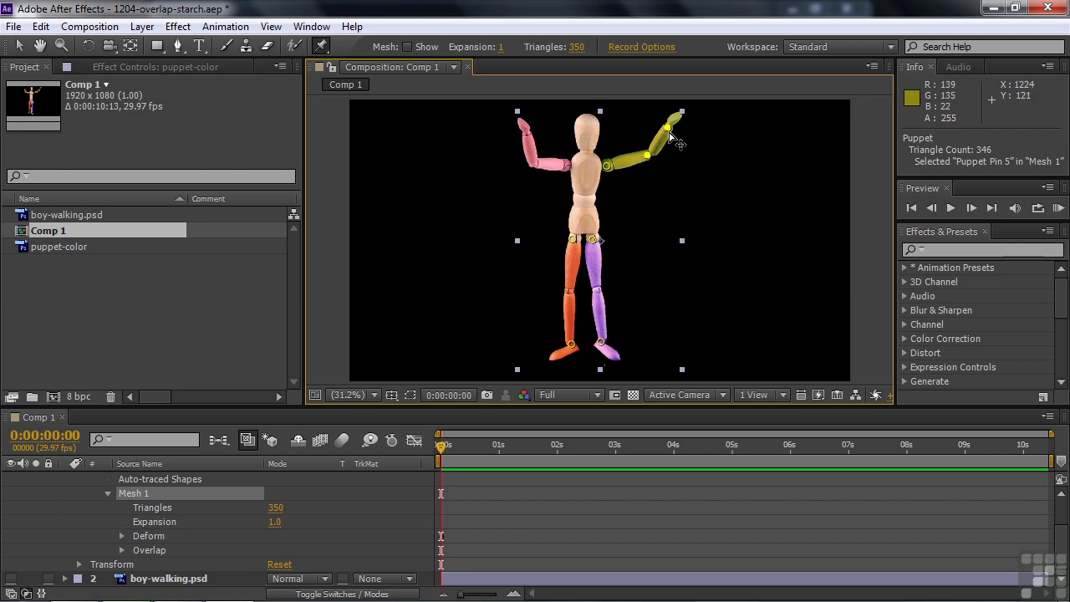
drag(669, 132, 660, 158)
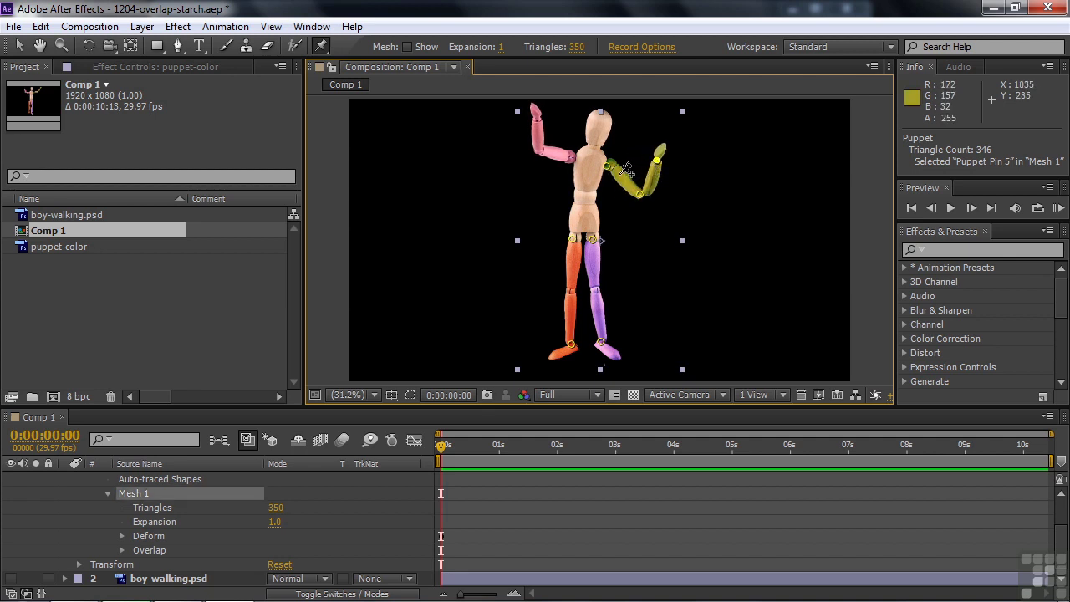
- Add a Puppet Overlap point on the green forearm near the wrist with Extent 79 and In Front 24%
click(324, 47)
click(393, 63)
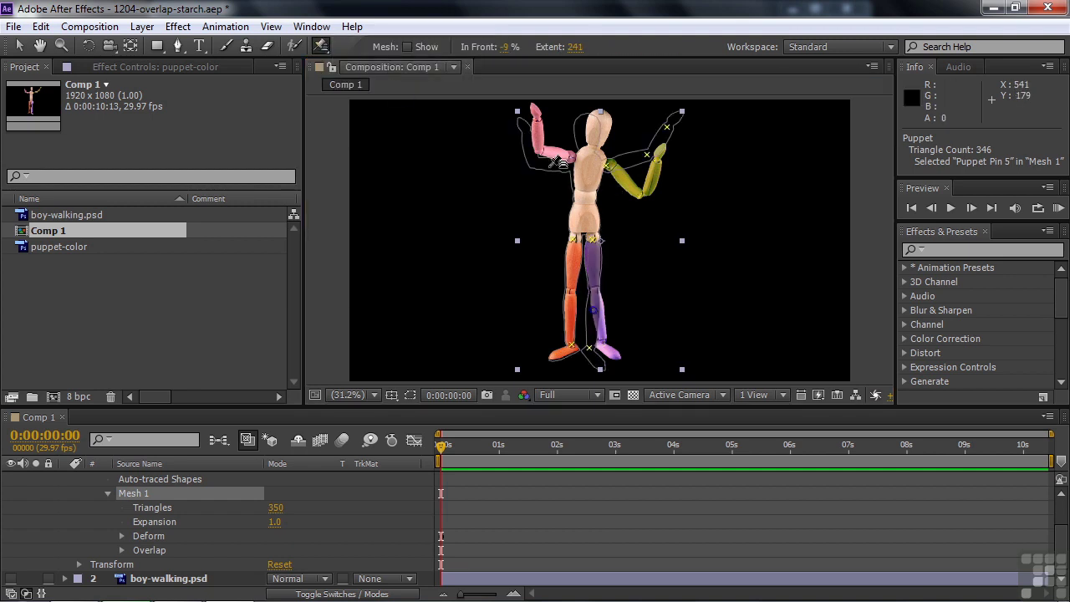
click(667, 129)
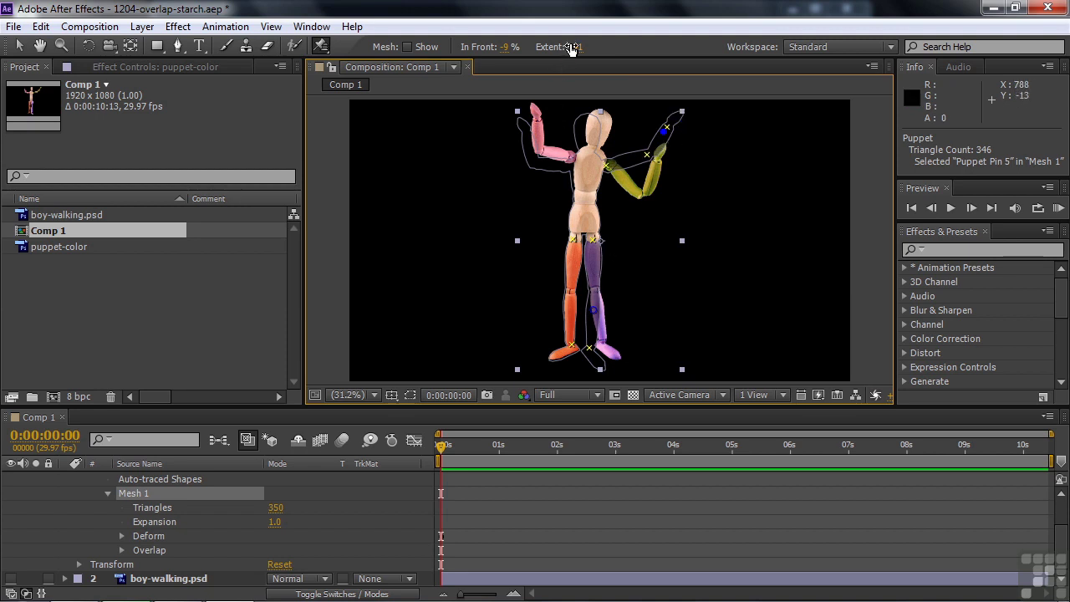
drag(574, 51, 565, 48)
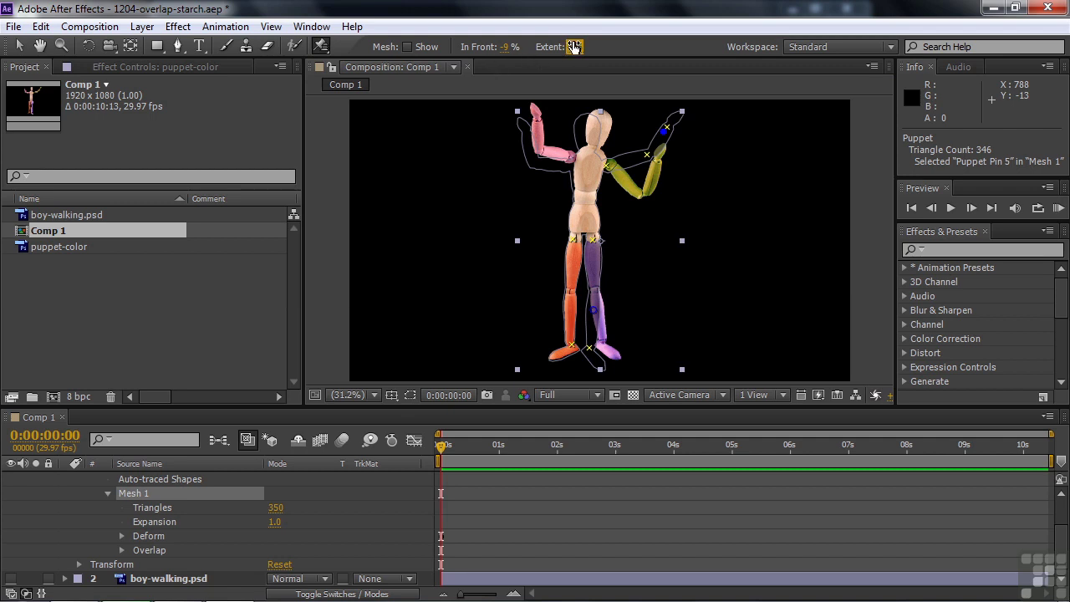
drag(509, 56, 533, 52)
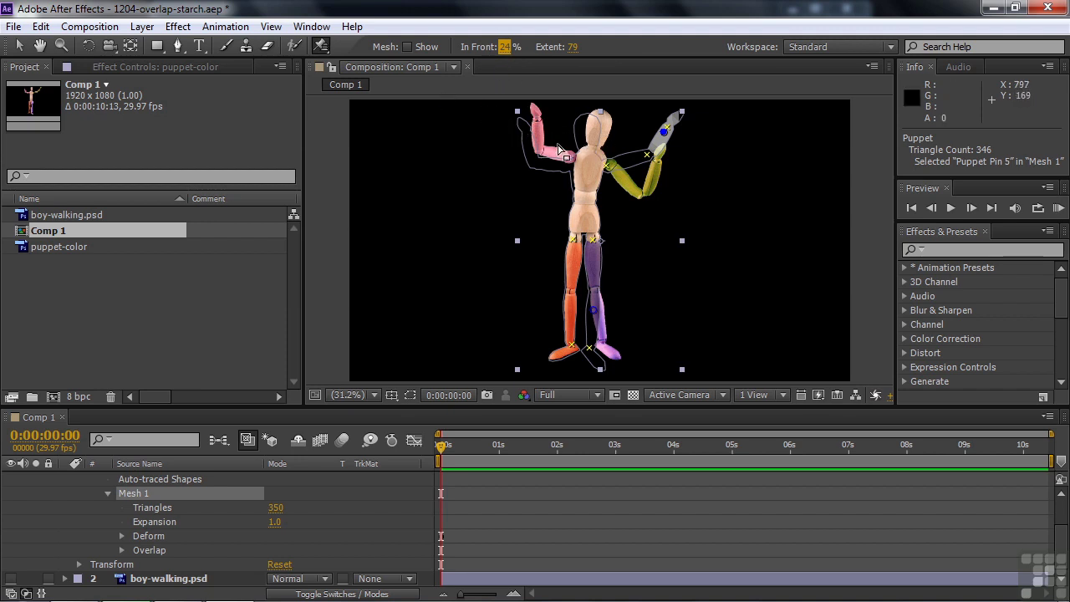
- Add another overlap point on the green upper arm and set its In Front value to 12%
click(629, 159)
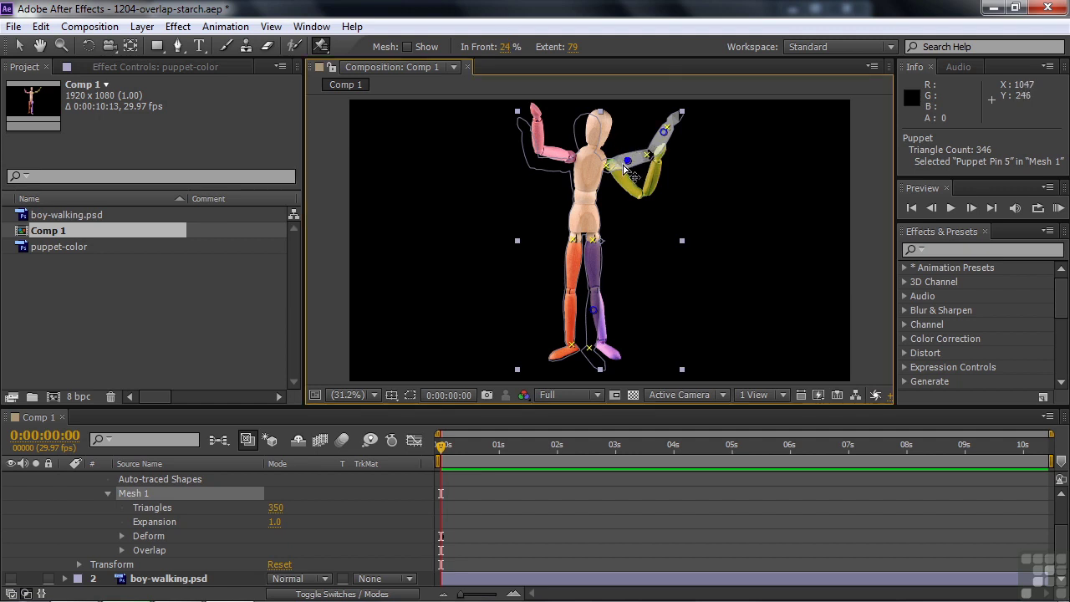
click(506, 48)
drag(503, 47, 495, 48)
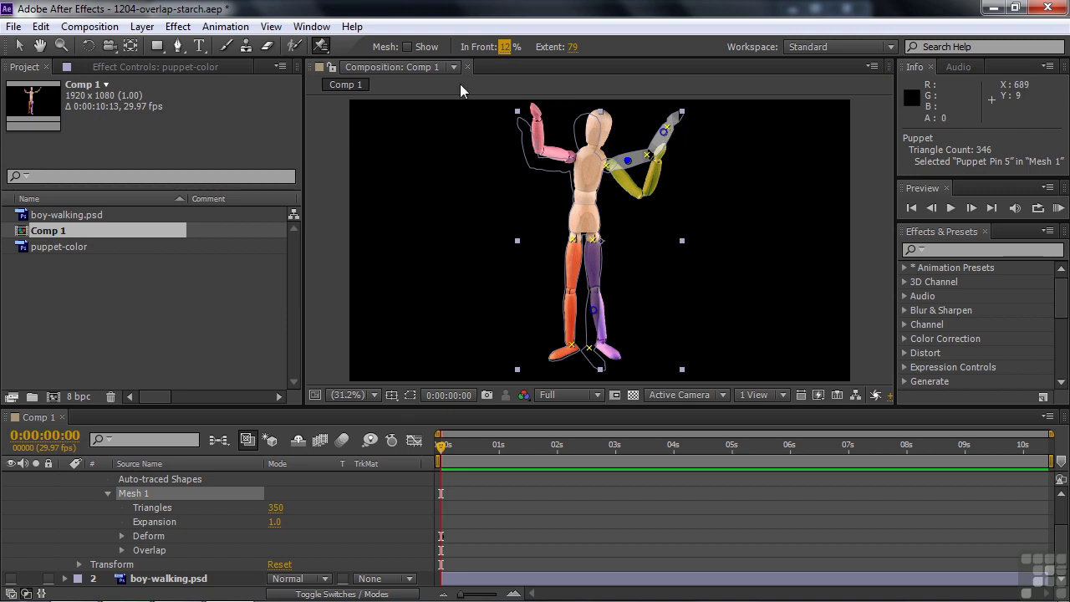
- Move the green arm's wrist pin slightly inward with the Puppet Pin tool, and raise the wrist and elbow pins together
drag(322, 52, 392, 43)
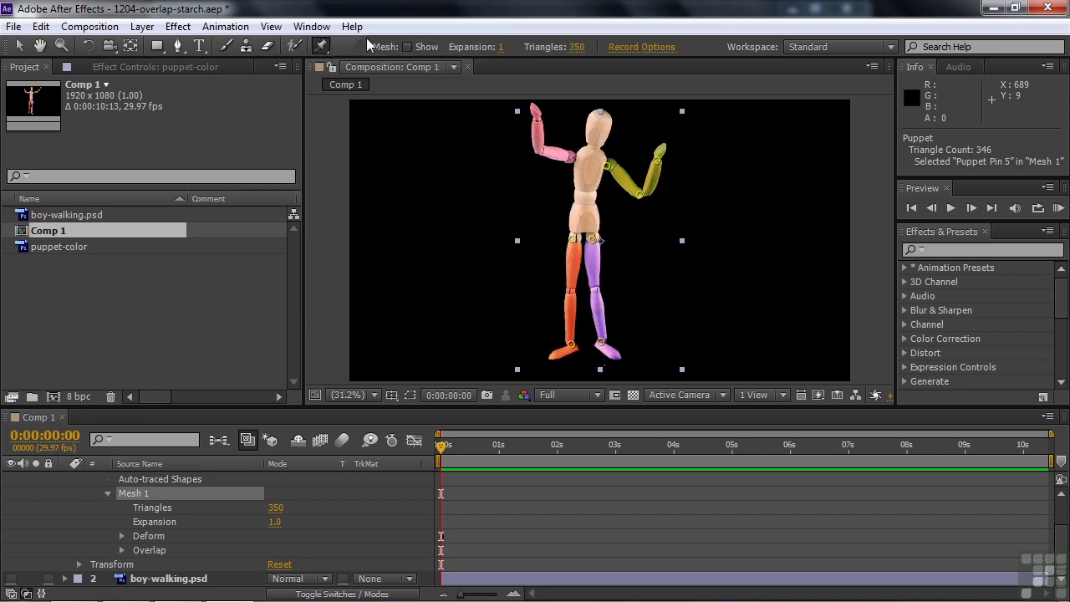
mouse_move(658, 172)
mouse_down()
mouse_move(621, 183)
mouse_move(647, 160)
mouse_up()
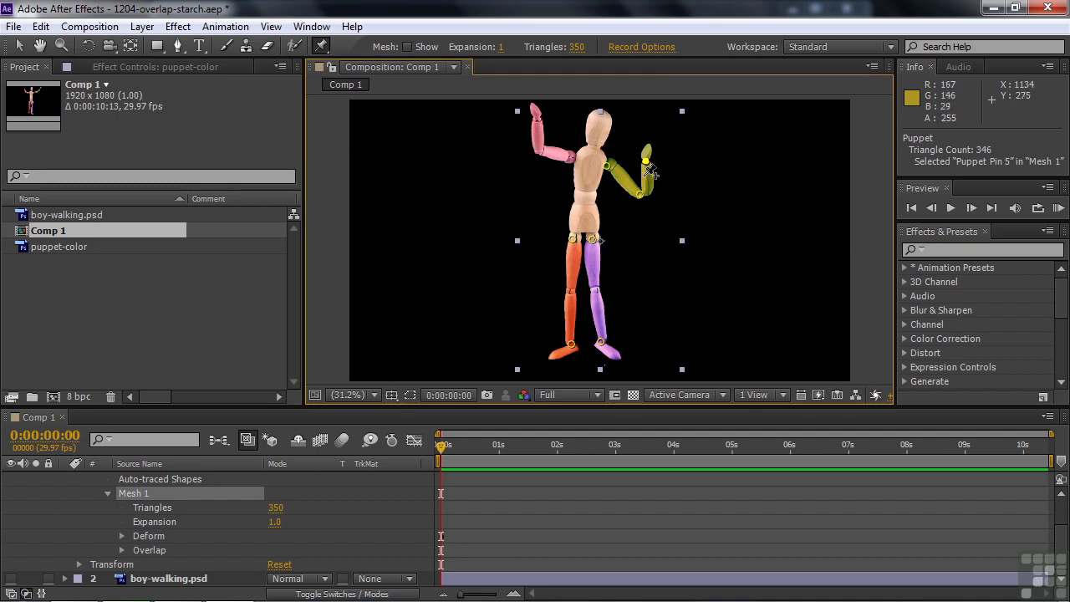
click(640, 195)
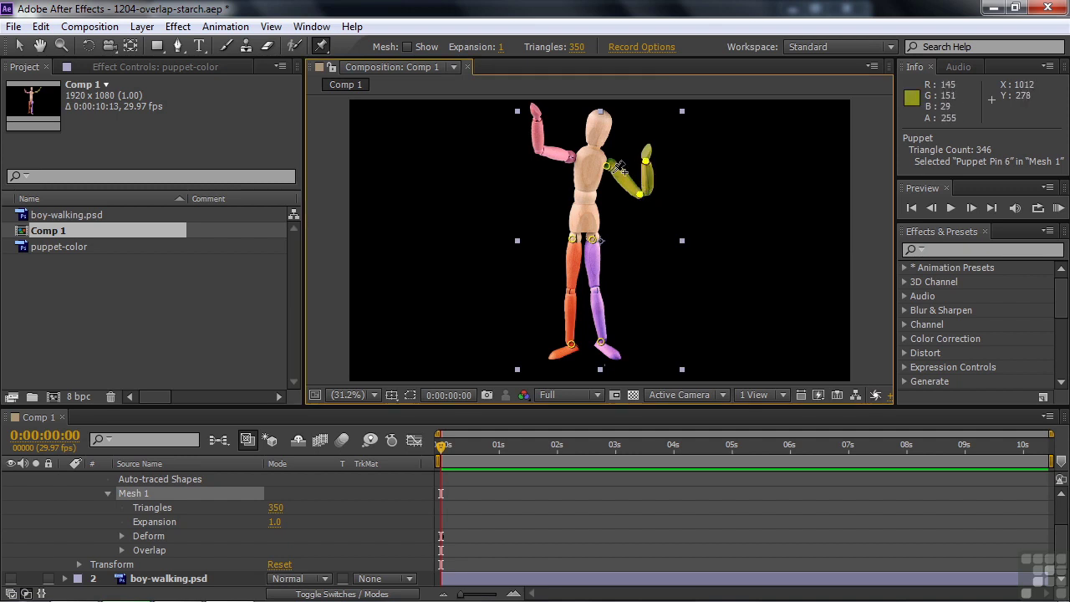
drag(638, 196, 640, 167)
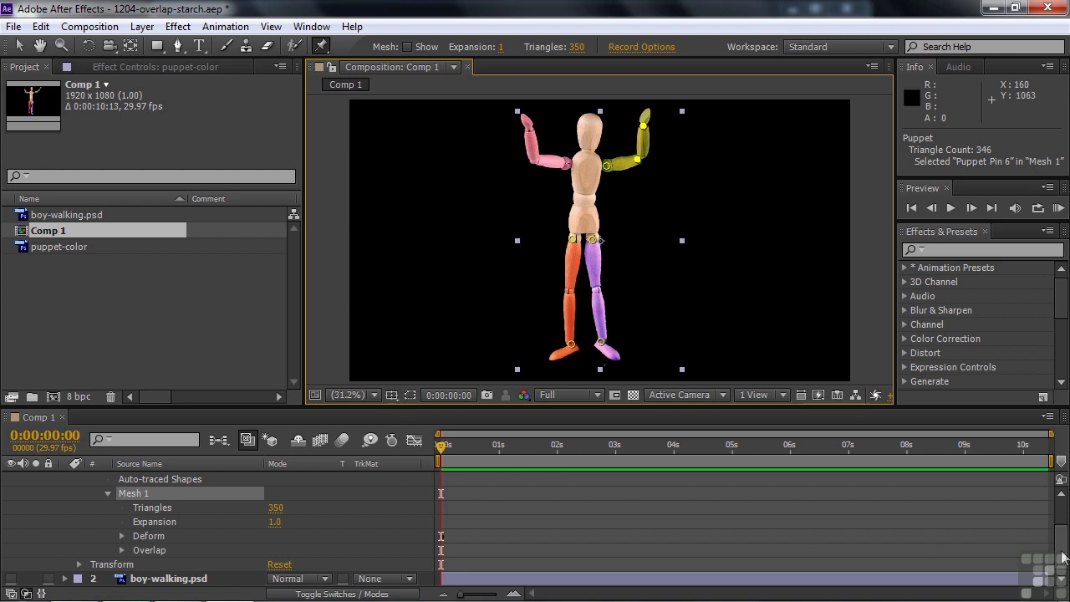
- Collapse and hide the puppet-color layer, and show and select the boy-walking.psd layer
scroll(335, 527, up, 2)
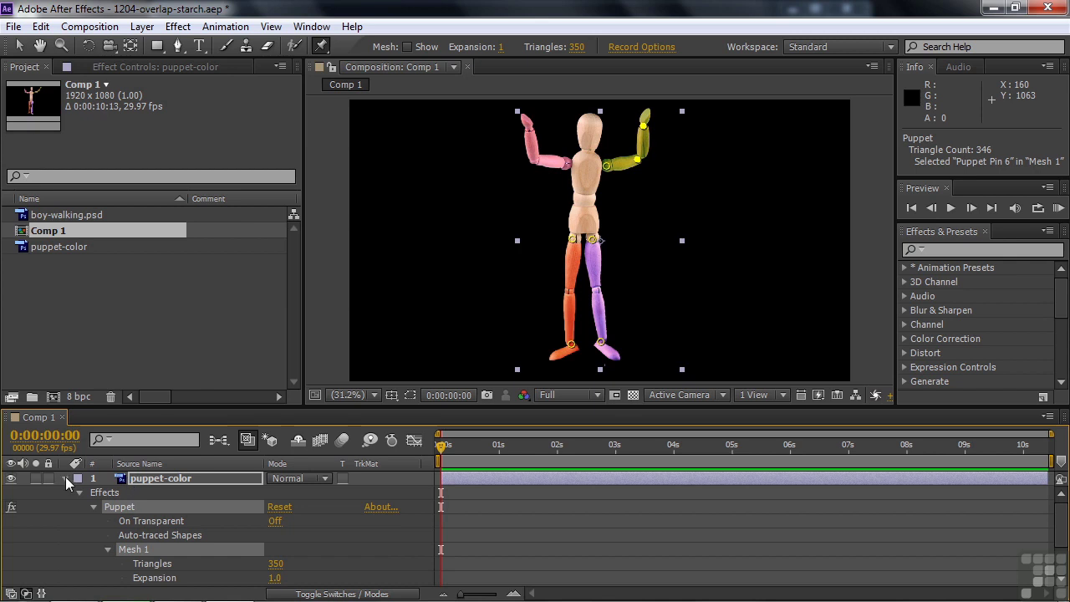
click(65, 478)
click(11, 478)
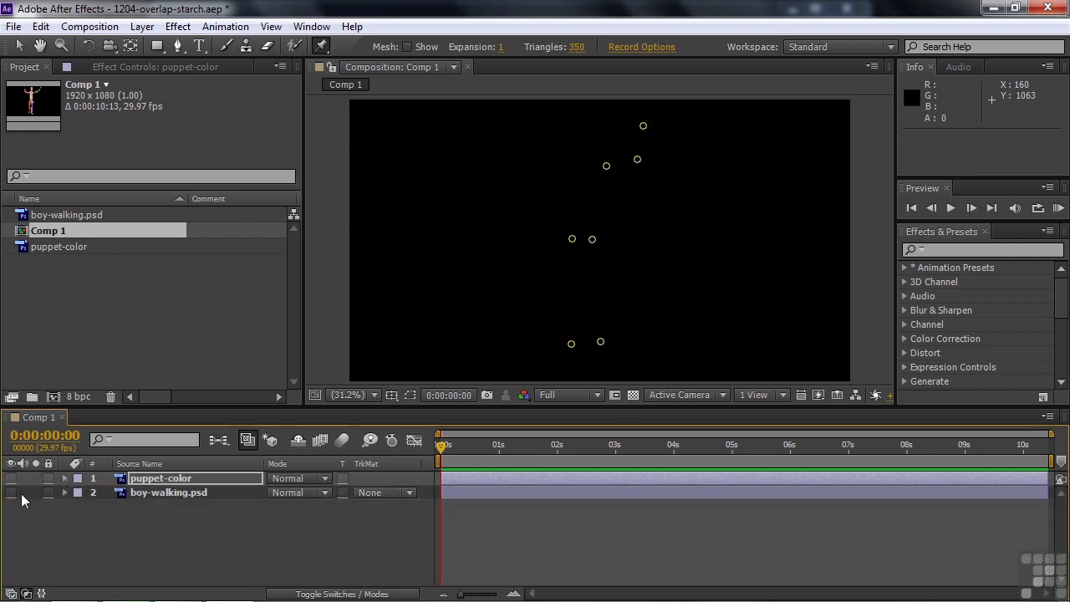
click(11, 492)
click(163, 492)
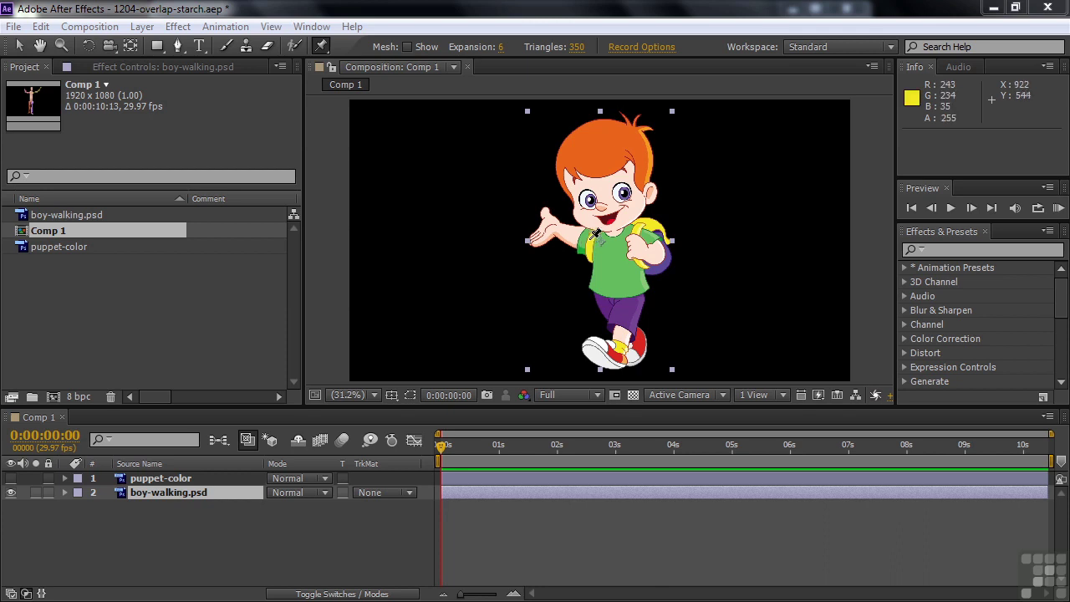
- Pin the boy's shoulder, open hand and front ankle with the Puppet Pin tool, and move the hand pin slightly
click(589, 241)
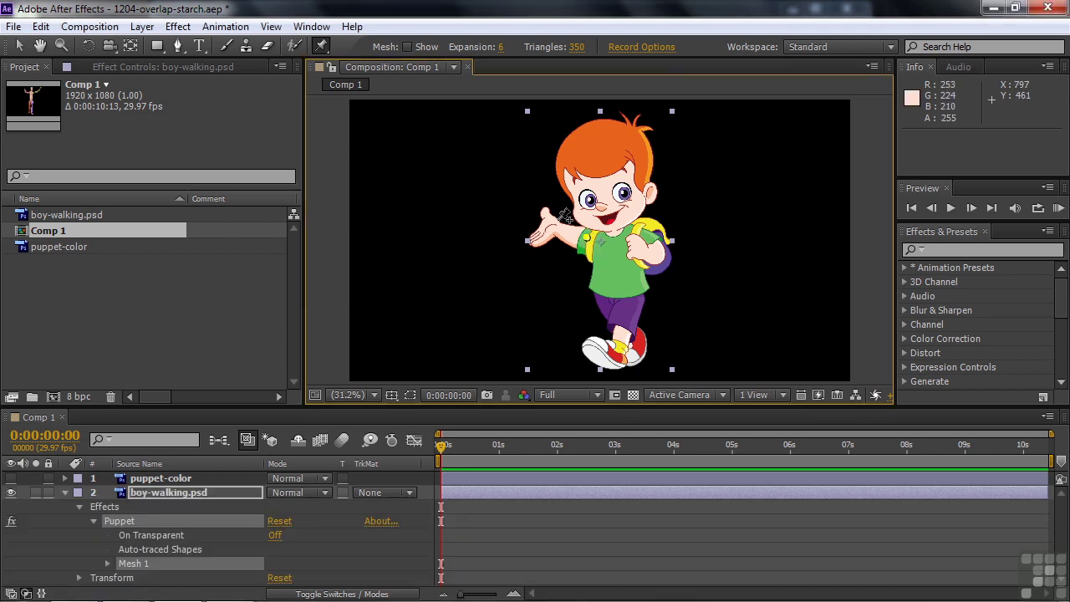
click(555, 227)
drag(555, 228, 554, 224)
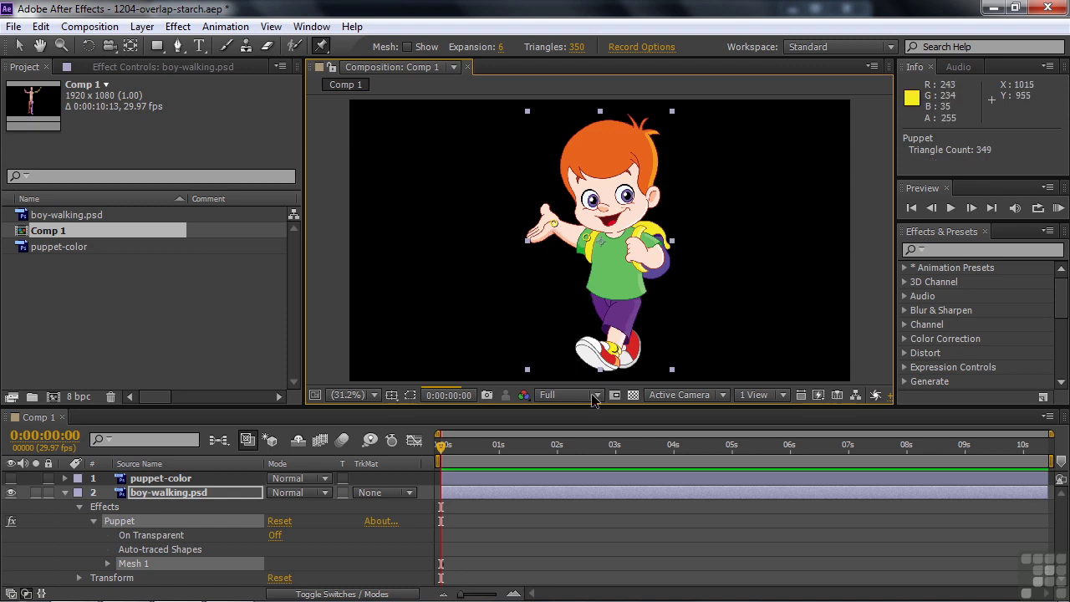
- Add a pin on the boy's forehead to anchor the head, and move the open hand's pin slightly upward
click(555, 224)
mouse_move(567, 236)
mouse_down()
mouse_move(478, 179)
mouse_move(562, 243)
mouse_up()
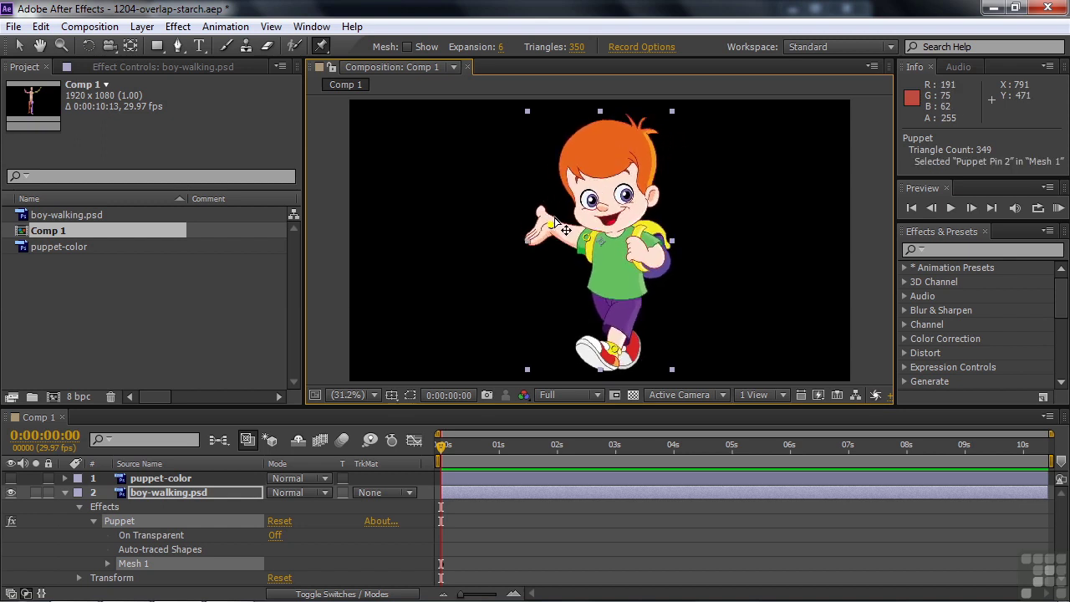
click(615, 178)
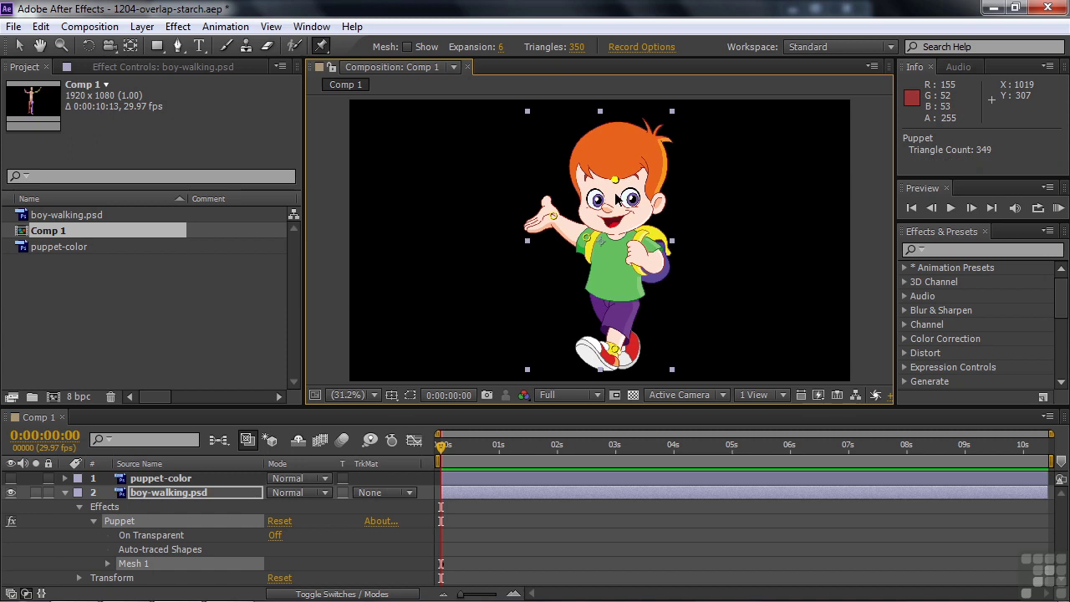
mouse_move(553, 221)
mouse_down()
mouse_move(555, 237)
mouse_move(553, 209)
mouse_move(555, 238)
mouse_move(553, 217)
mouse_up()
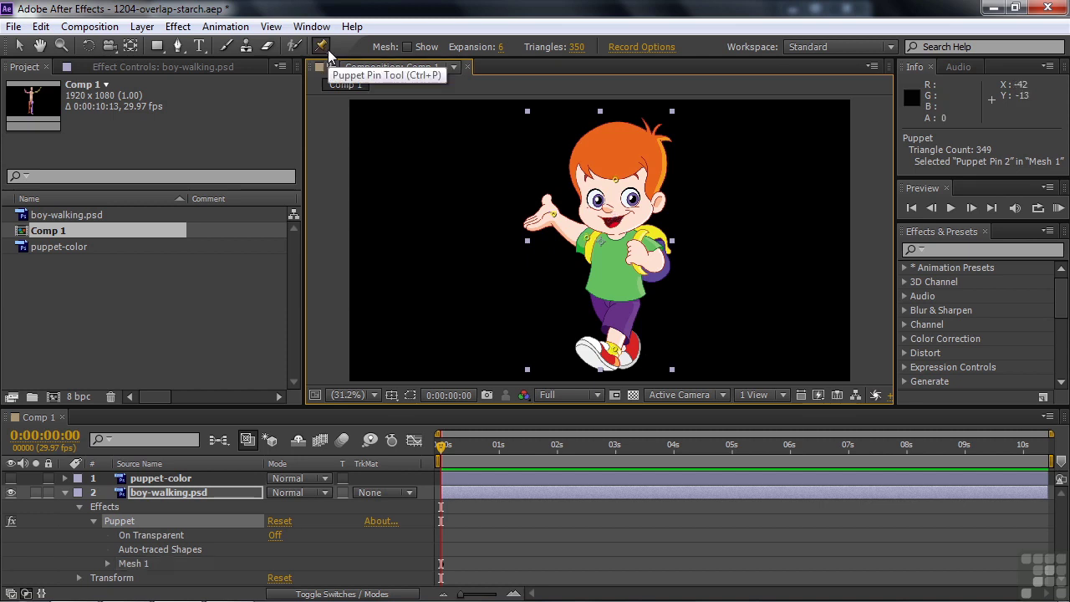
- Add a Puppet Starch point on the boy's forehead with Amount 12% and Extent 330
drag(328, 52, 366, 81)
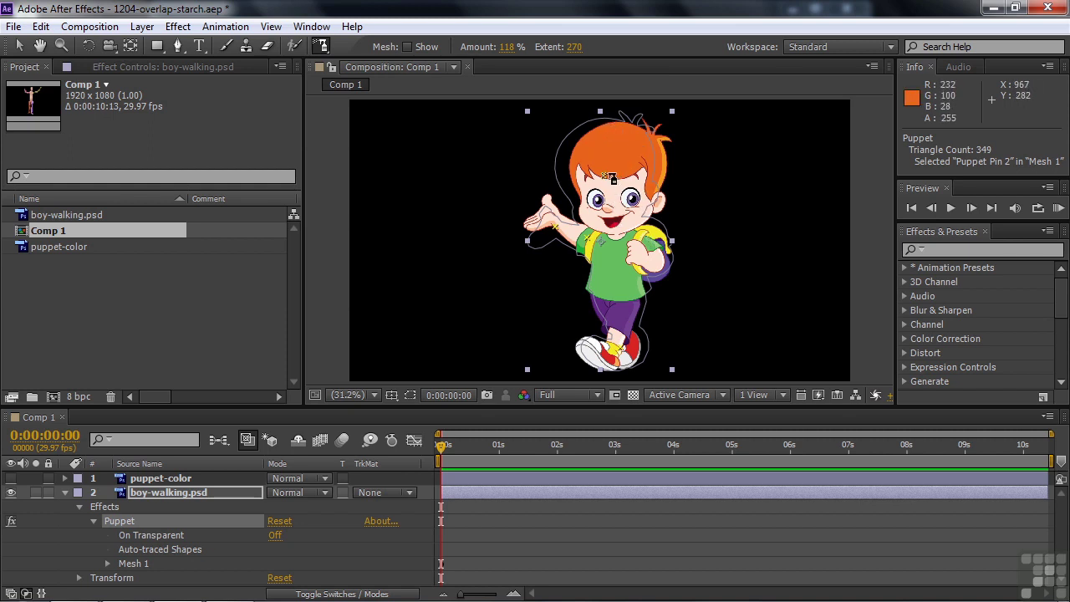
click(601, 174)
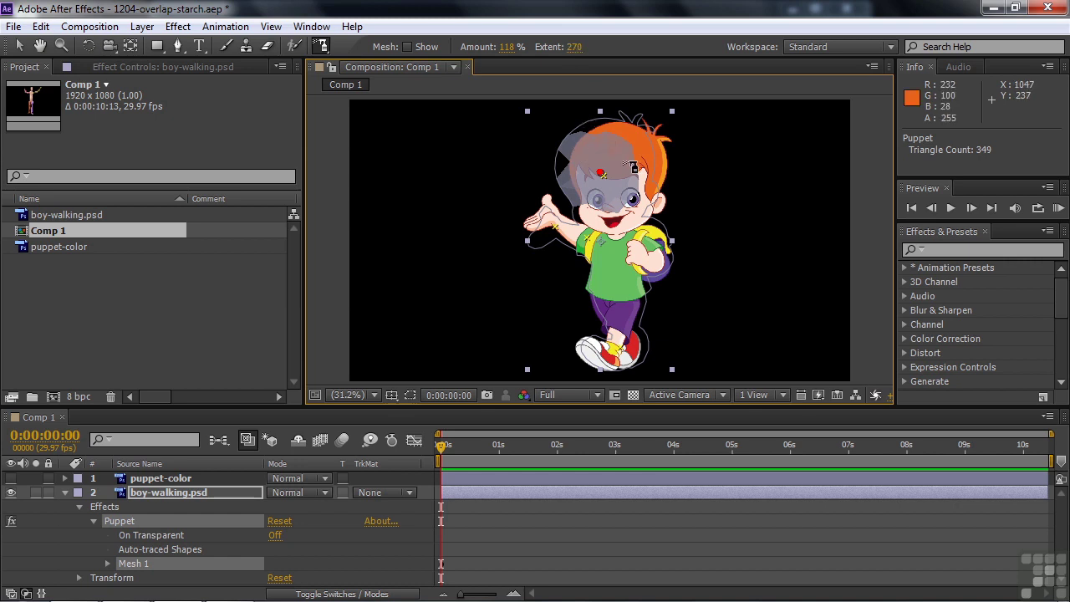
drag(513, 47, 499, 47)
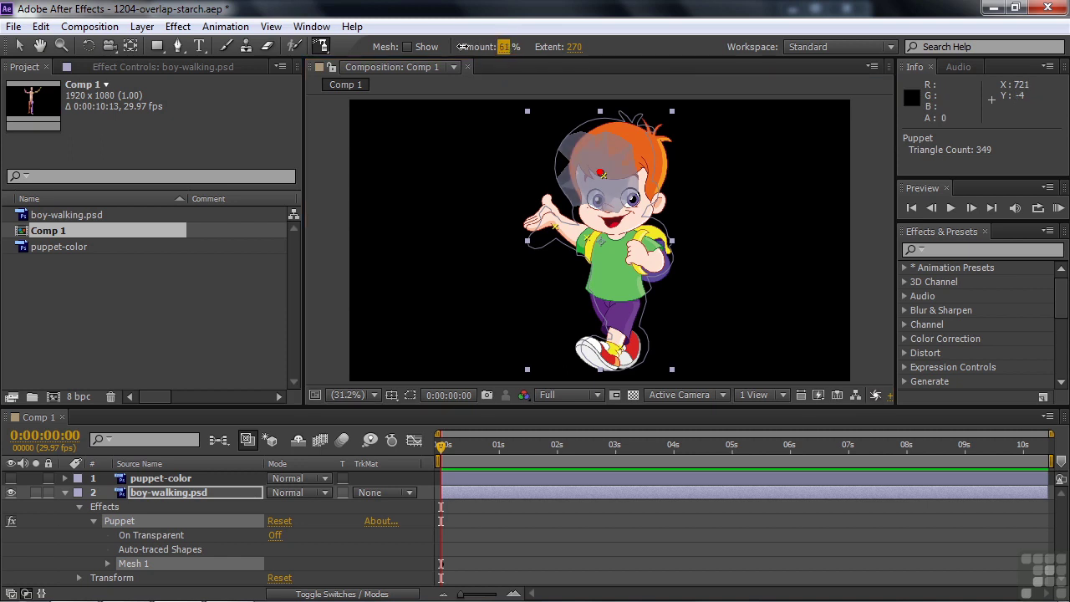
drag(504, 47, 521, 48)
drag(536, 66, 503, 62)
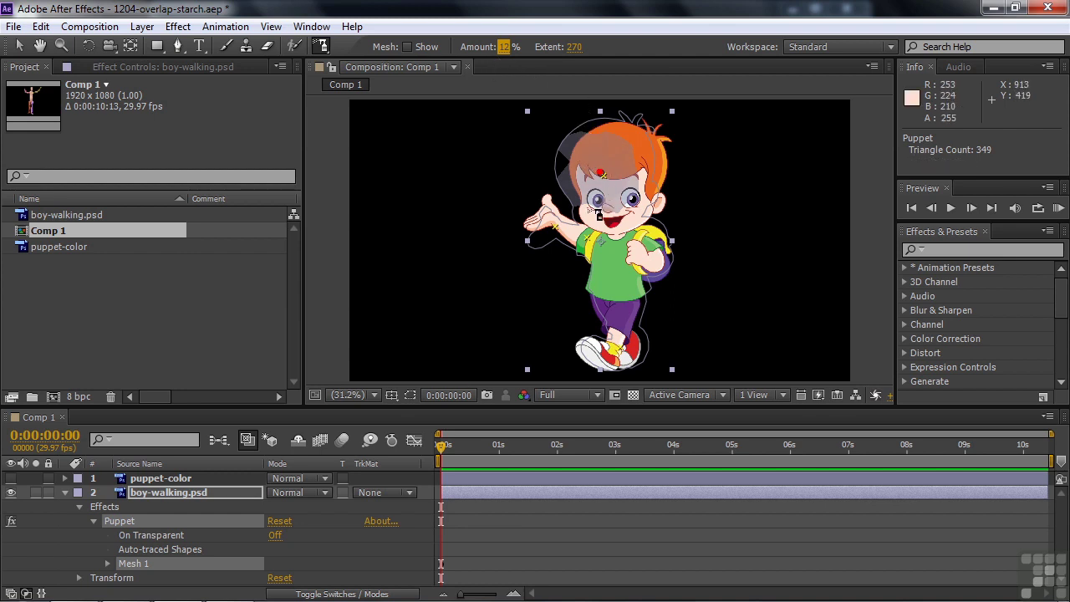
drag(576, 51, 640, 62)
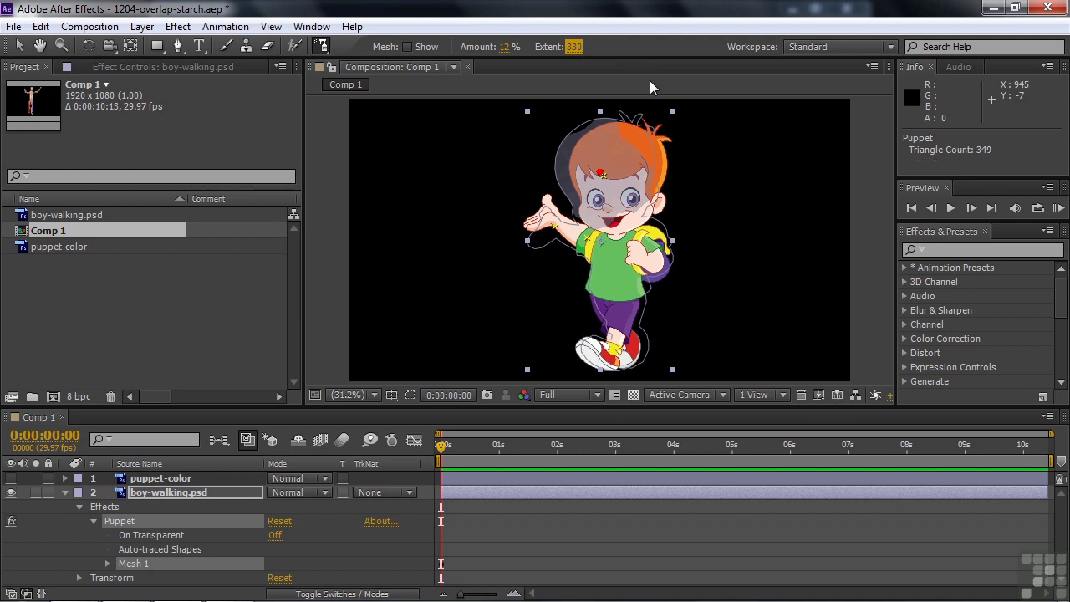
- Move the open hand's pin around with the Puppet Pin tool to test how the starched head deforms
drag(326, 52, 359, 45)
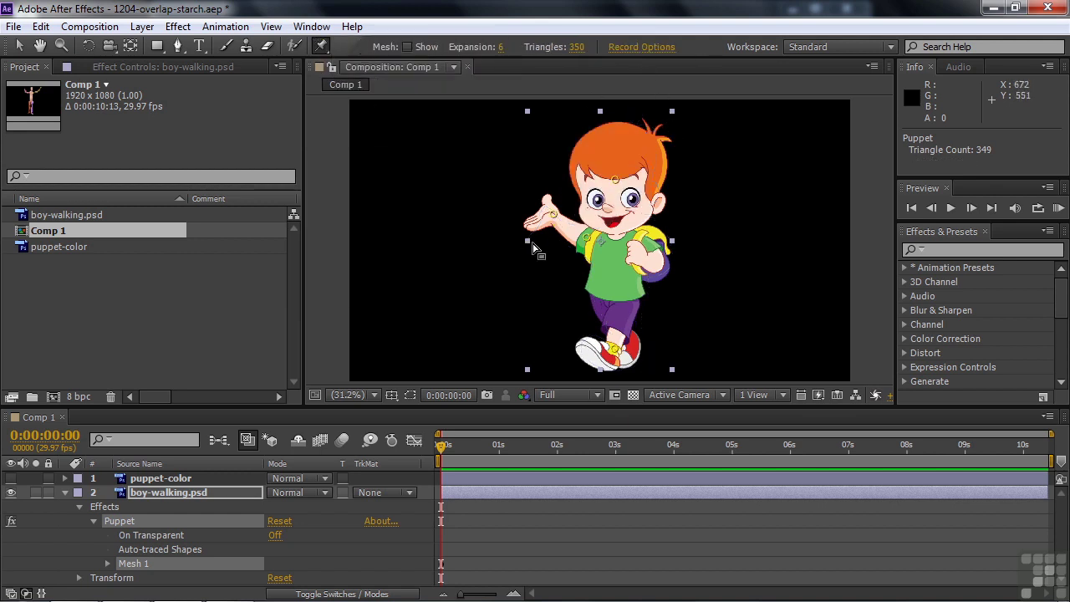
click(554, 214)
mouse_move(555, 213)
mouse_down()
mouse_move(547, 232)
mouse_move(562, 203)
mouse_up()
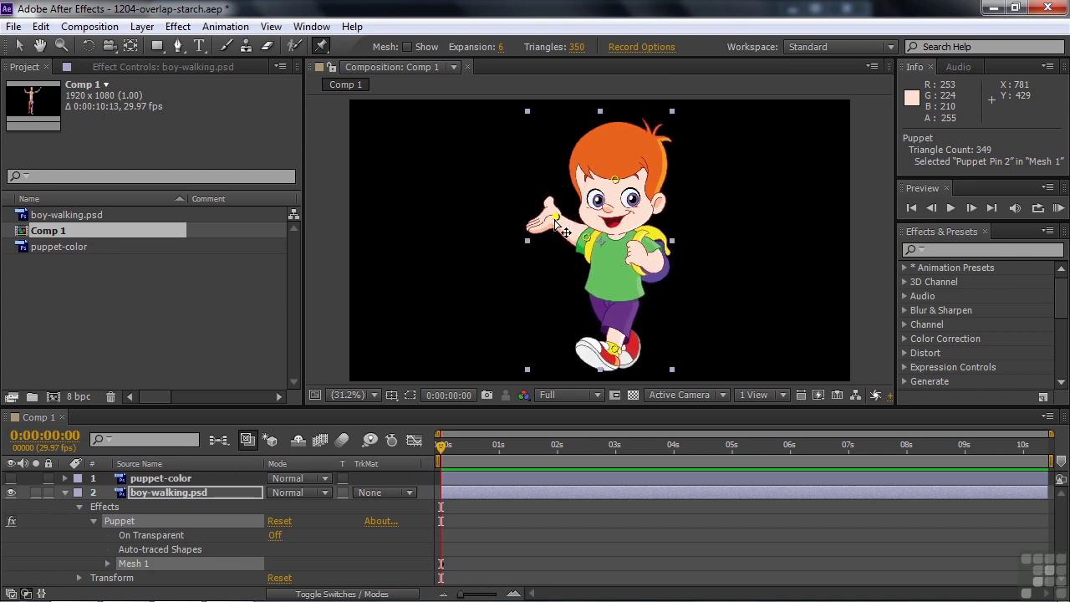
mouse_move(559, 208)
mouse_down()
mouse_move(567, 214)
mouse_move(556, 215)
mouse_up()
- Adjust the Amount of the forehead starch point, and move the open hand's pin with the Puppet Pin tool to test it
click(326, 48)
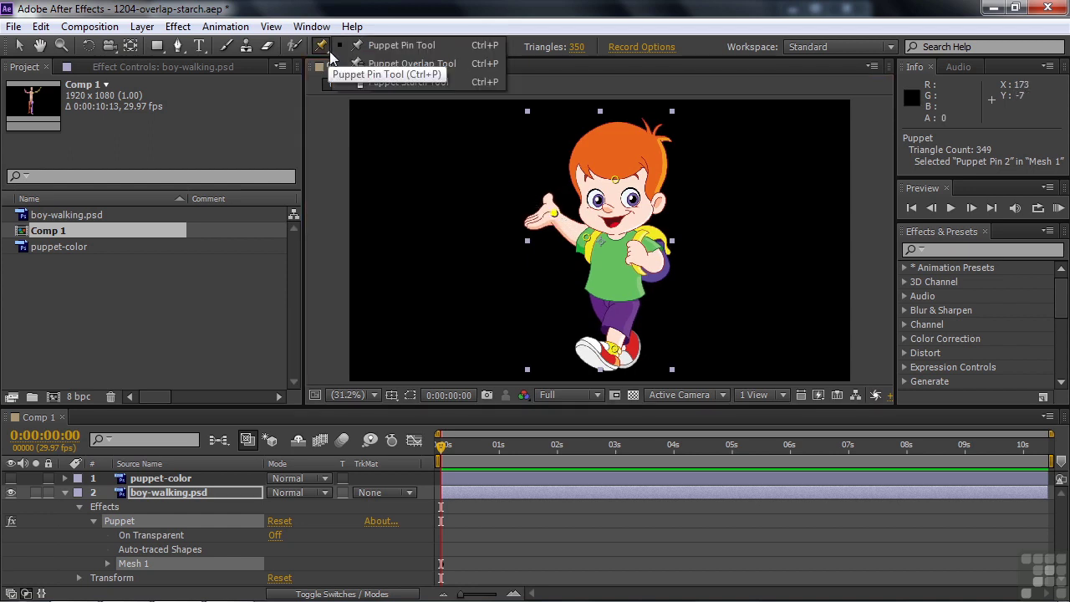
click(408, 82)
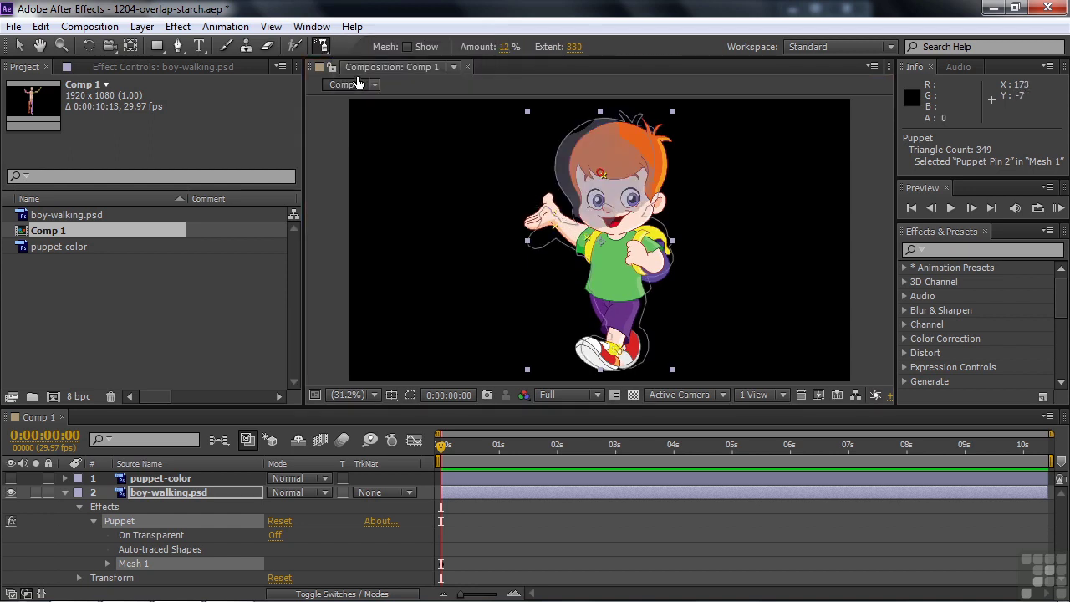
click(600, 176)
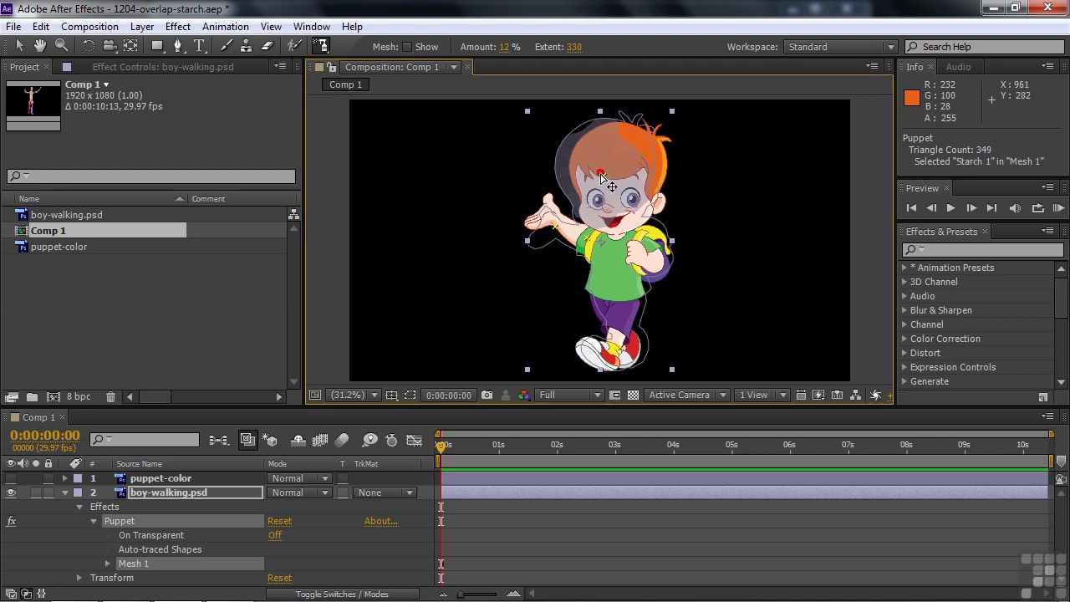
drag(505, 48, 574, 67)
drag(328, 51, 366, 46)
mouse_move(550, 211)
mouse_down()
mouse_move(565, 206)
mouse_move(558, 226)
mouse_move(557, 200)
mouse_move(561, 227)
mouse_move(554, 218)
mouse_up()
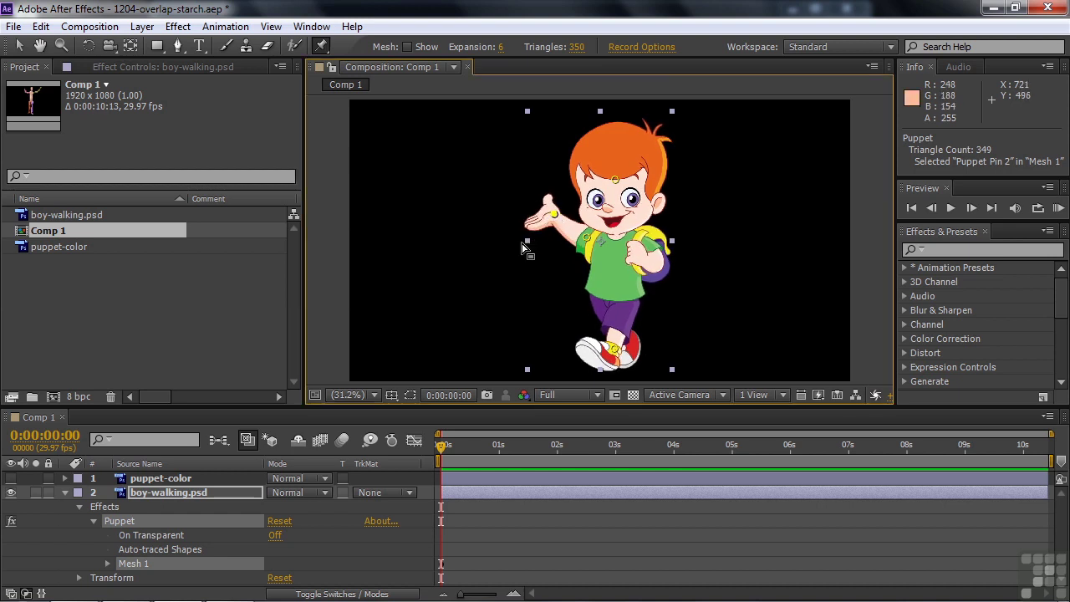
- Examine the Stiffness group under Mesh 1 of the boy-walking.psd layer's Puppet effect
click(107, 563)
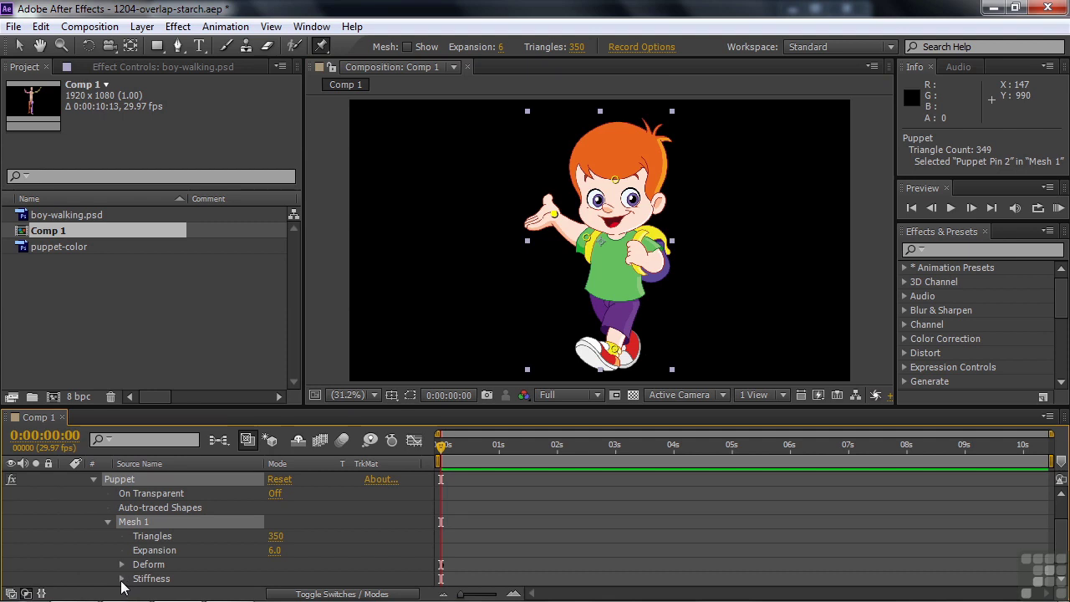
click(121, 581)
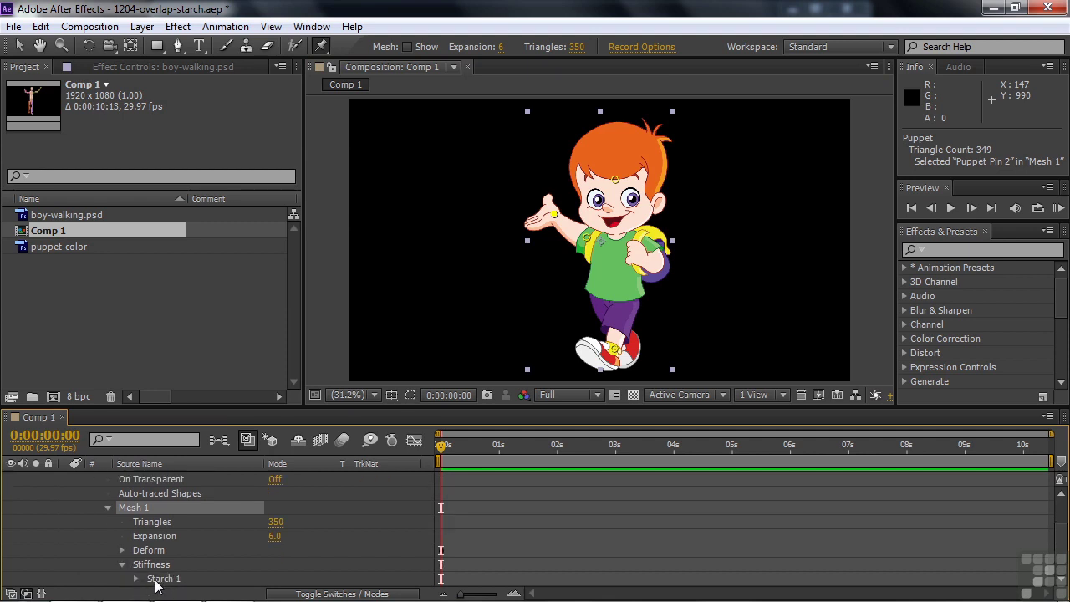
click(122, 564)
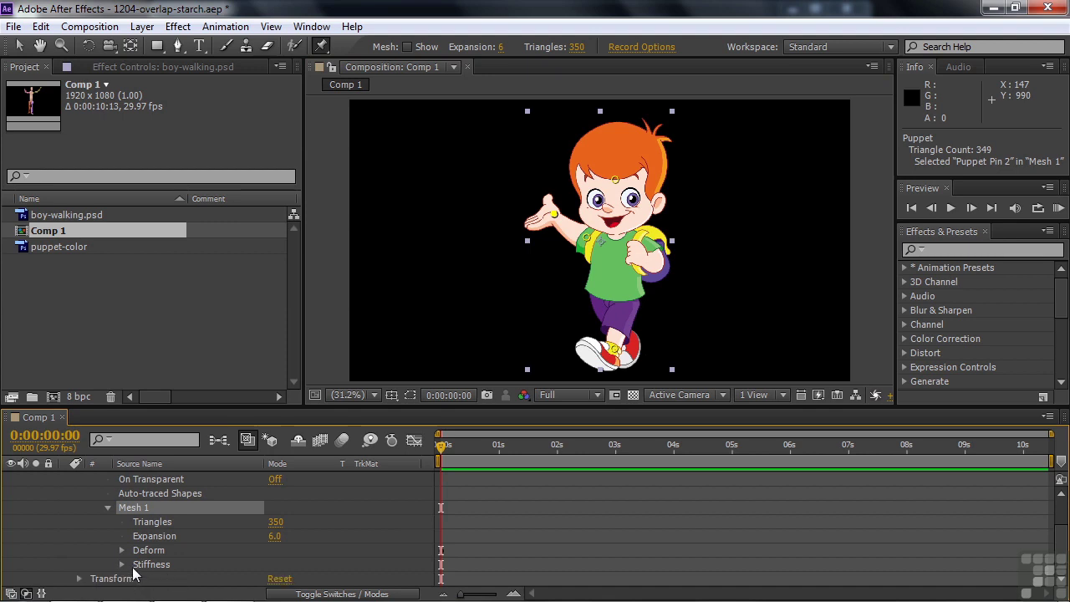